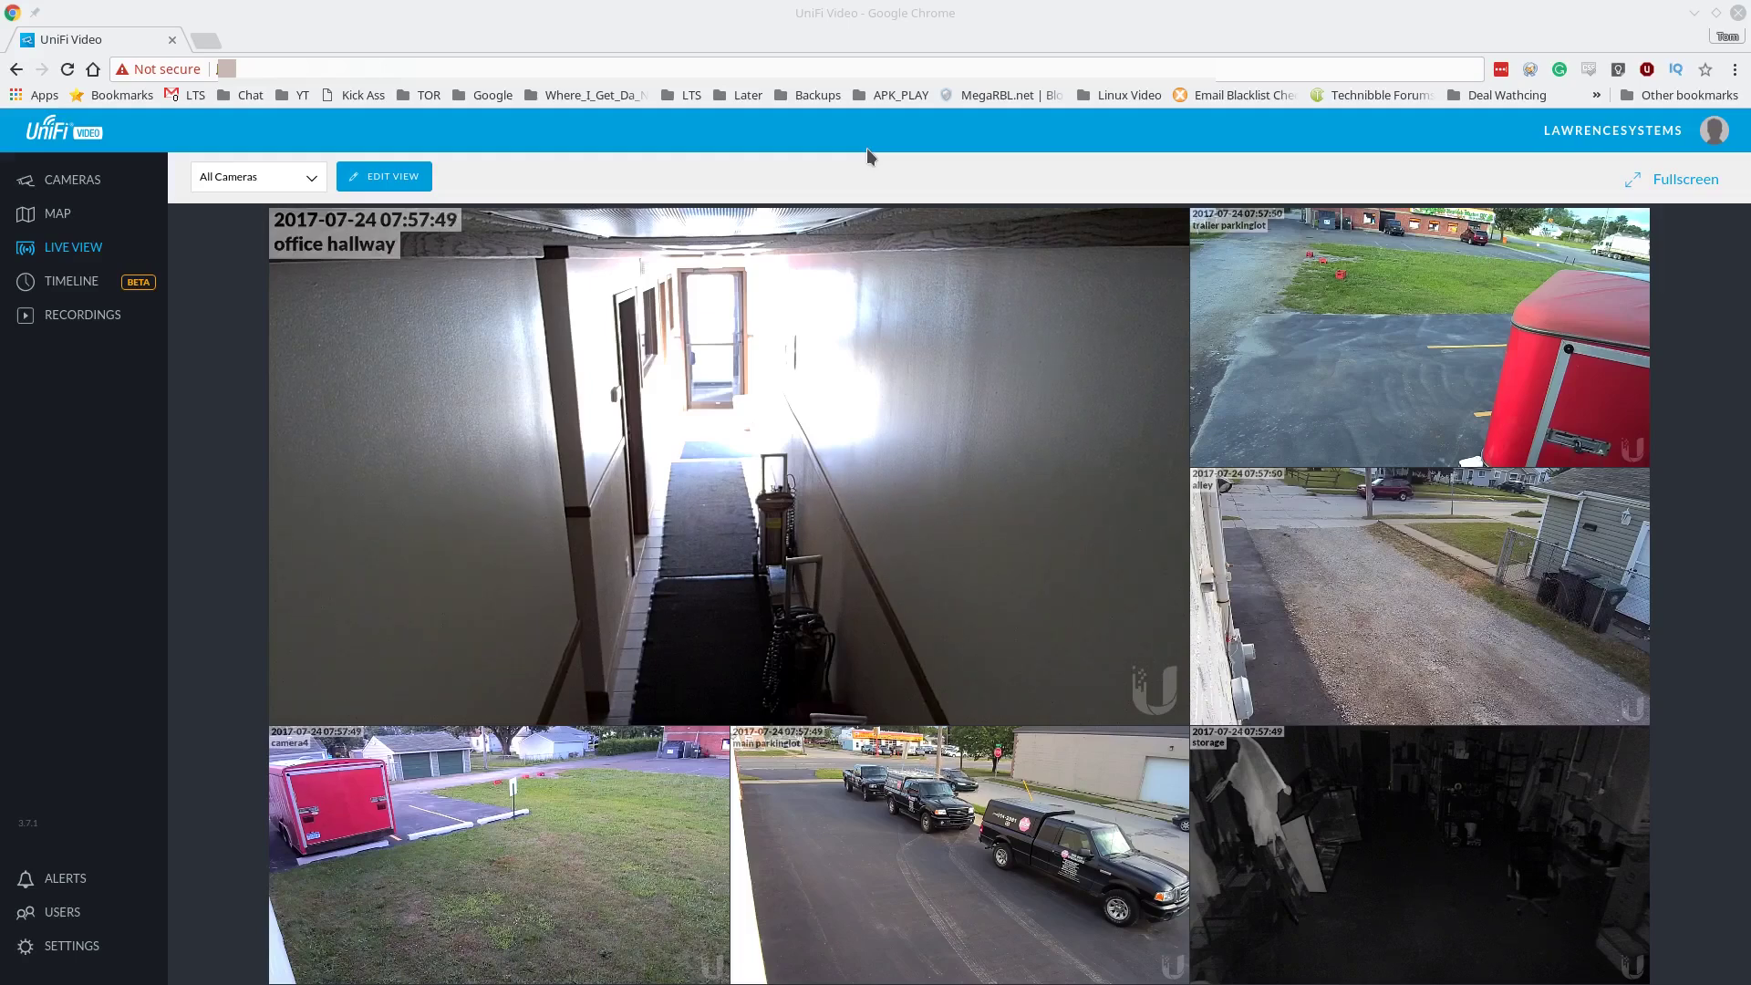
Step: Switch from the Chrome live camera grid to the unifi.vbs launch script in Geany
{"action": "key", "text": "alt+Tab"}
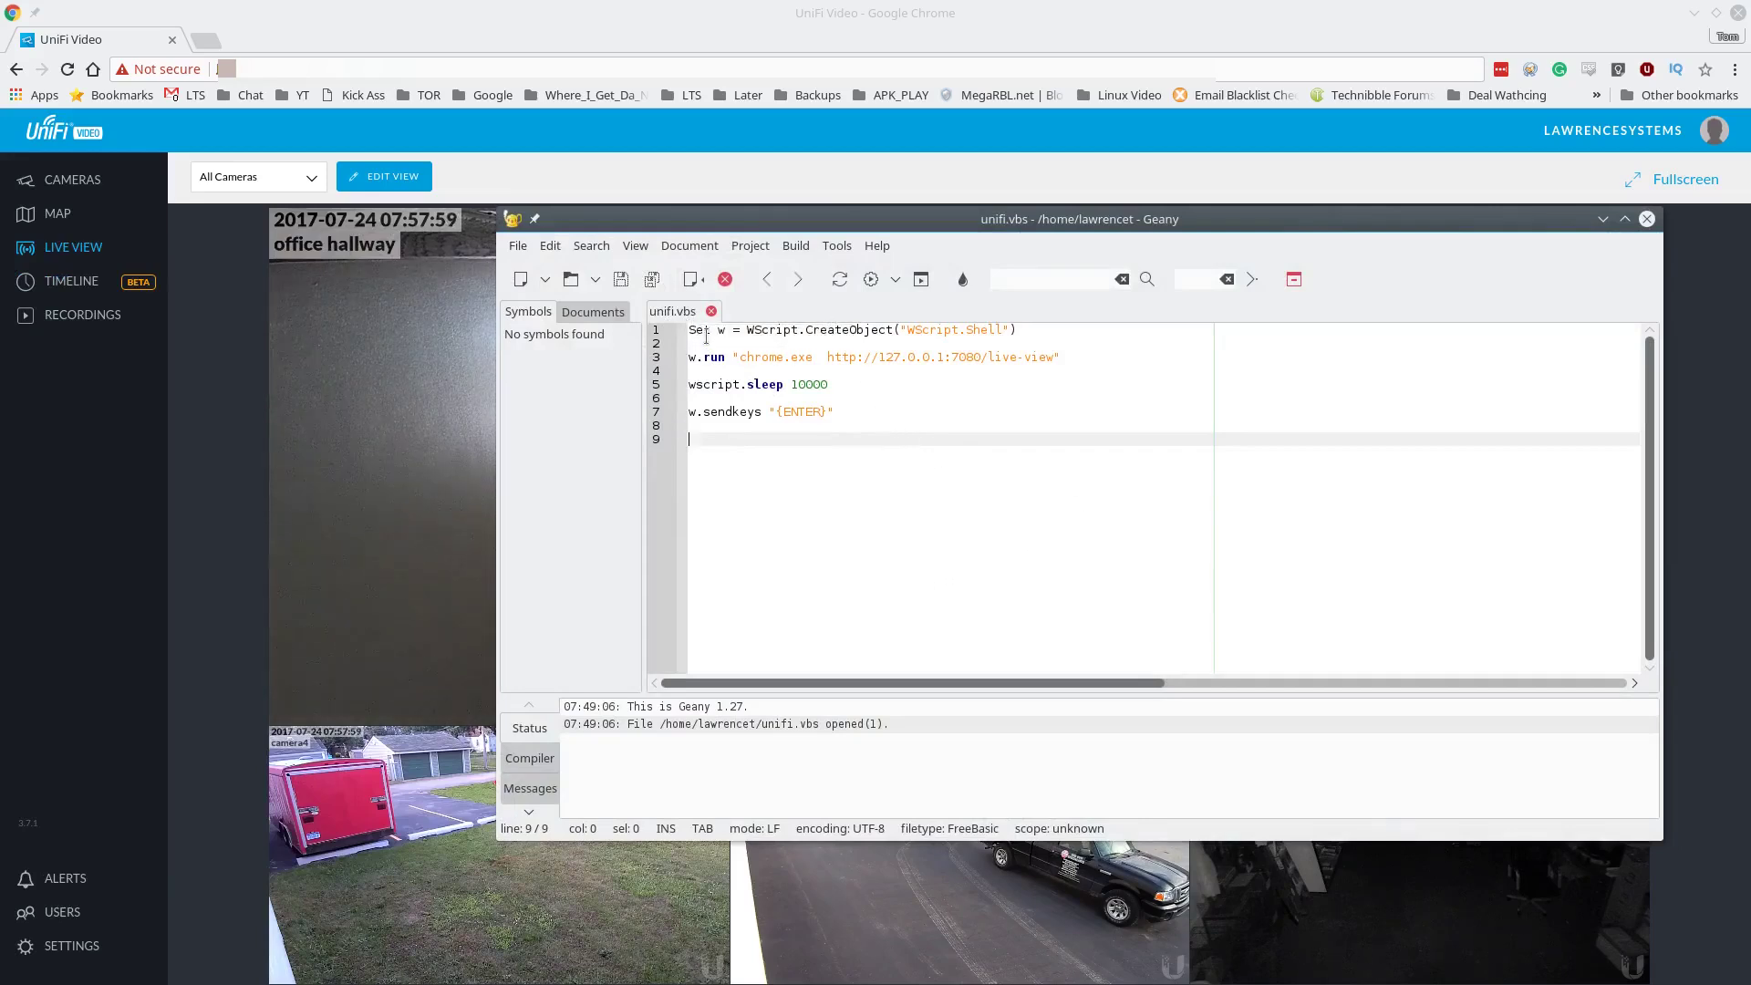
{"action": "left_click", "coordinate": [858, 385]}
{"action": "left_click", "coordinate": [869, 410]}
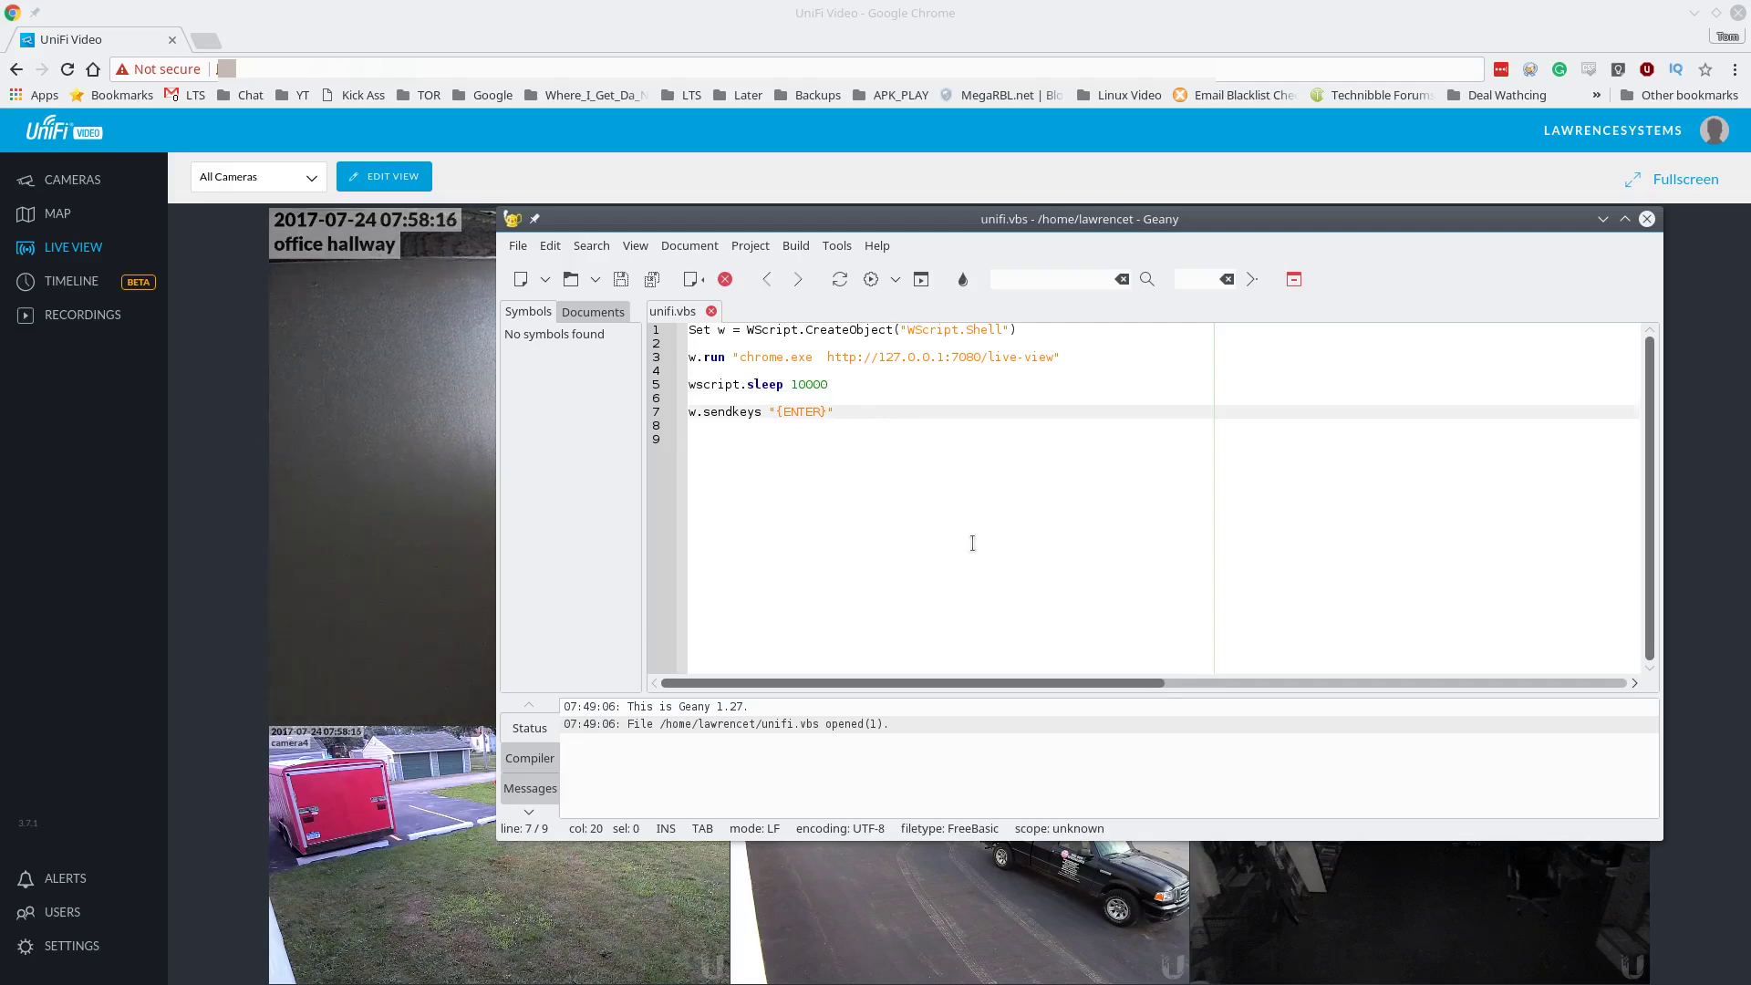
{"action": "key", "text": "Up"}
{"action": "key", "text": "Up"}
{"action": "key", "text": "Up"}
{"action": "key", "text": "Up"}
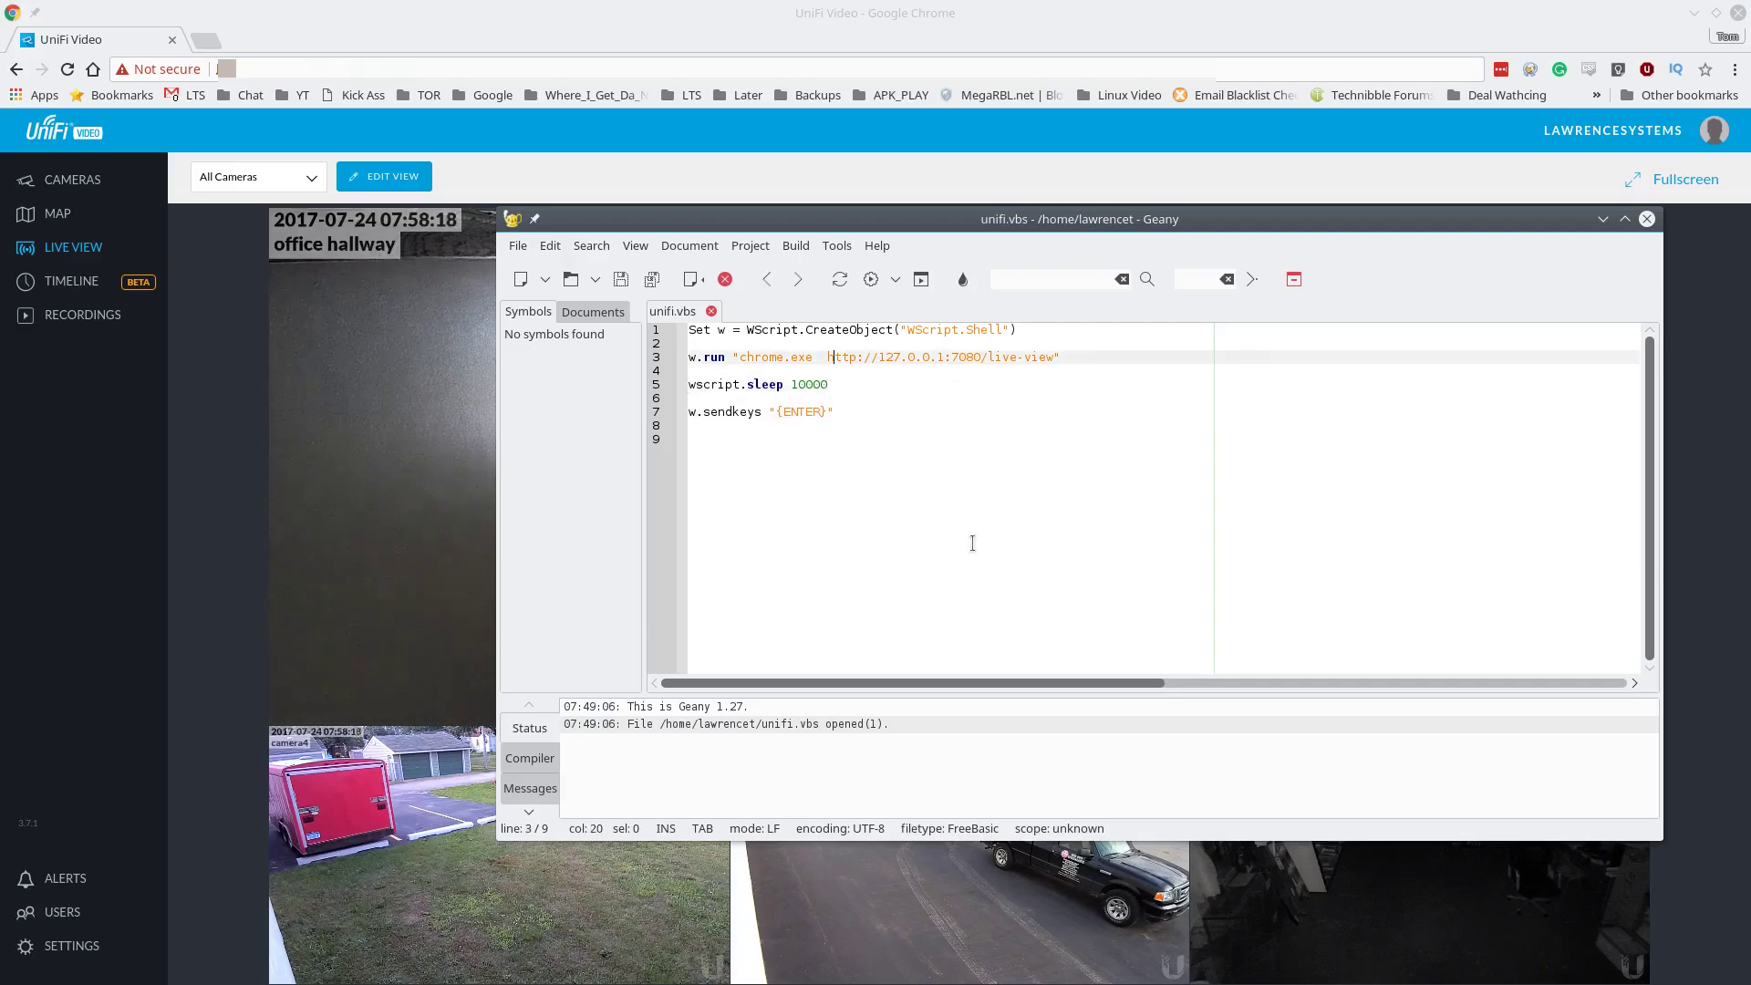
{"action": "key", "text": "Right"}
{"action": "key", "text": "Right"}
{"action": "key", "text": "Right"}
{"action": "key", "text": "Right"}
{"action": "key", "text": "Right"}
{"action": "key", "text": "Right"}
{"action": "key", "text": "Right"}
{"action": "key", "text": "Right"}
{"action": "key", "text": "Right"}
{"action": "key", "text": "Right"}
{"action": "key", "text": "Right"}
{"action": "key", "text": "Right"}
{"action": "left_click", "coordinate": [951, 373]}
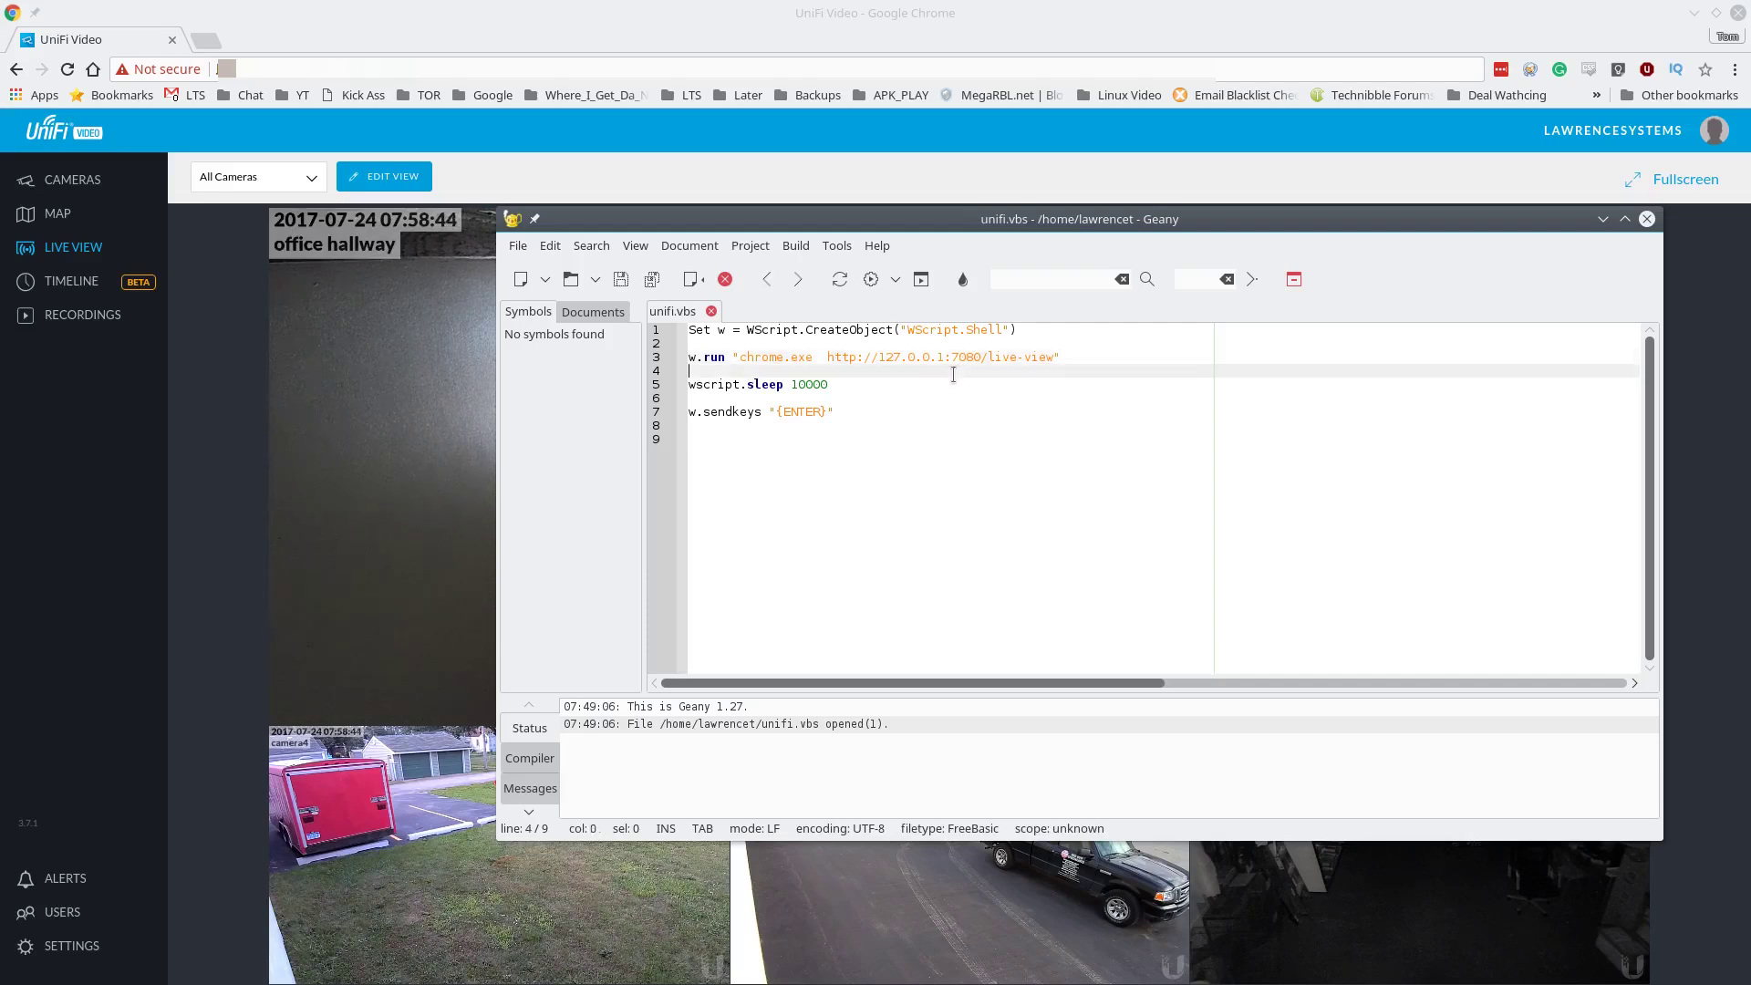
{"action": "left_click", "coordinate": [1073, 360]}
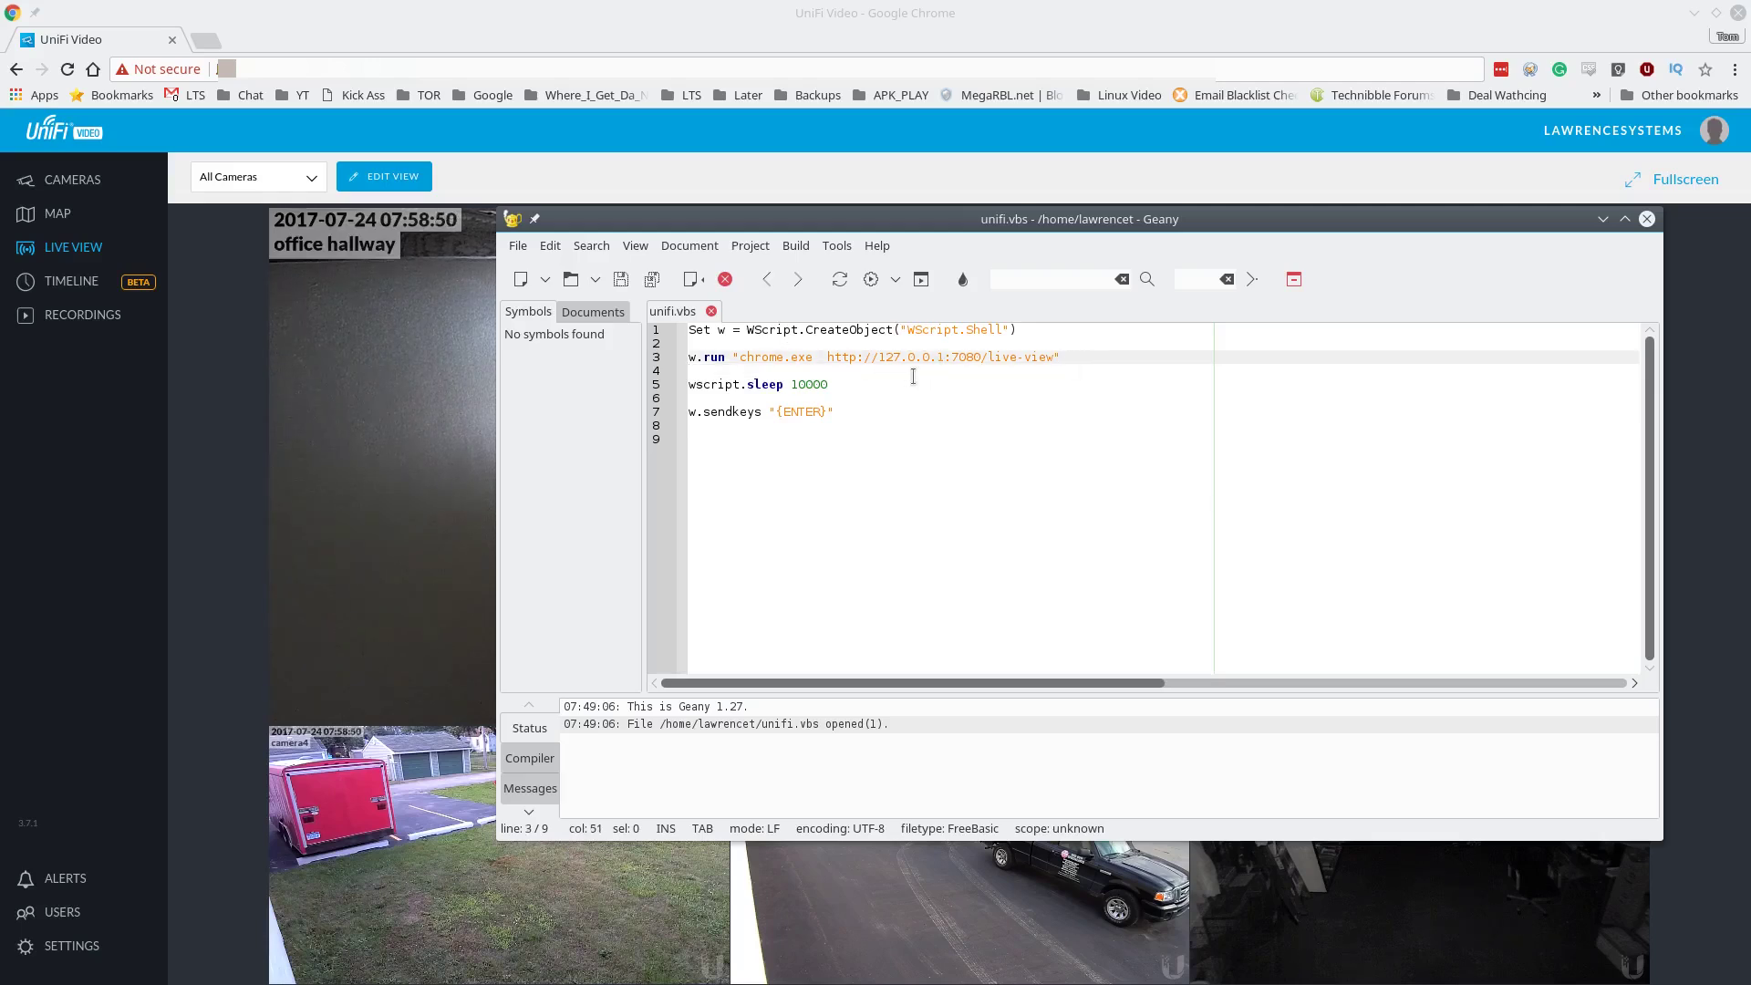
{"action": "double_click", "coordinate": [958, 358]}
{"action": "left_click", "coordinate": [1028, 415]}
{"action": "left_click", "coordinate": [1046, 444]}
{"action": "left_click", "coordinate": [1074, 330]}
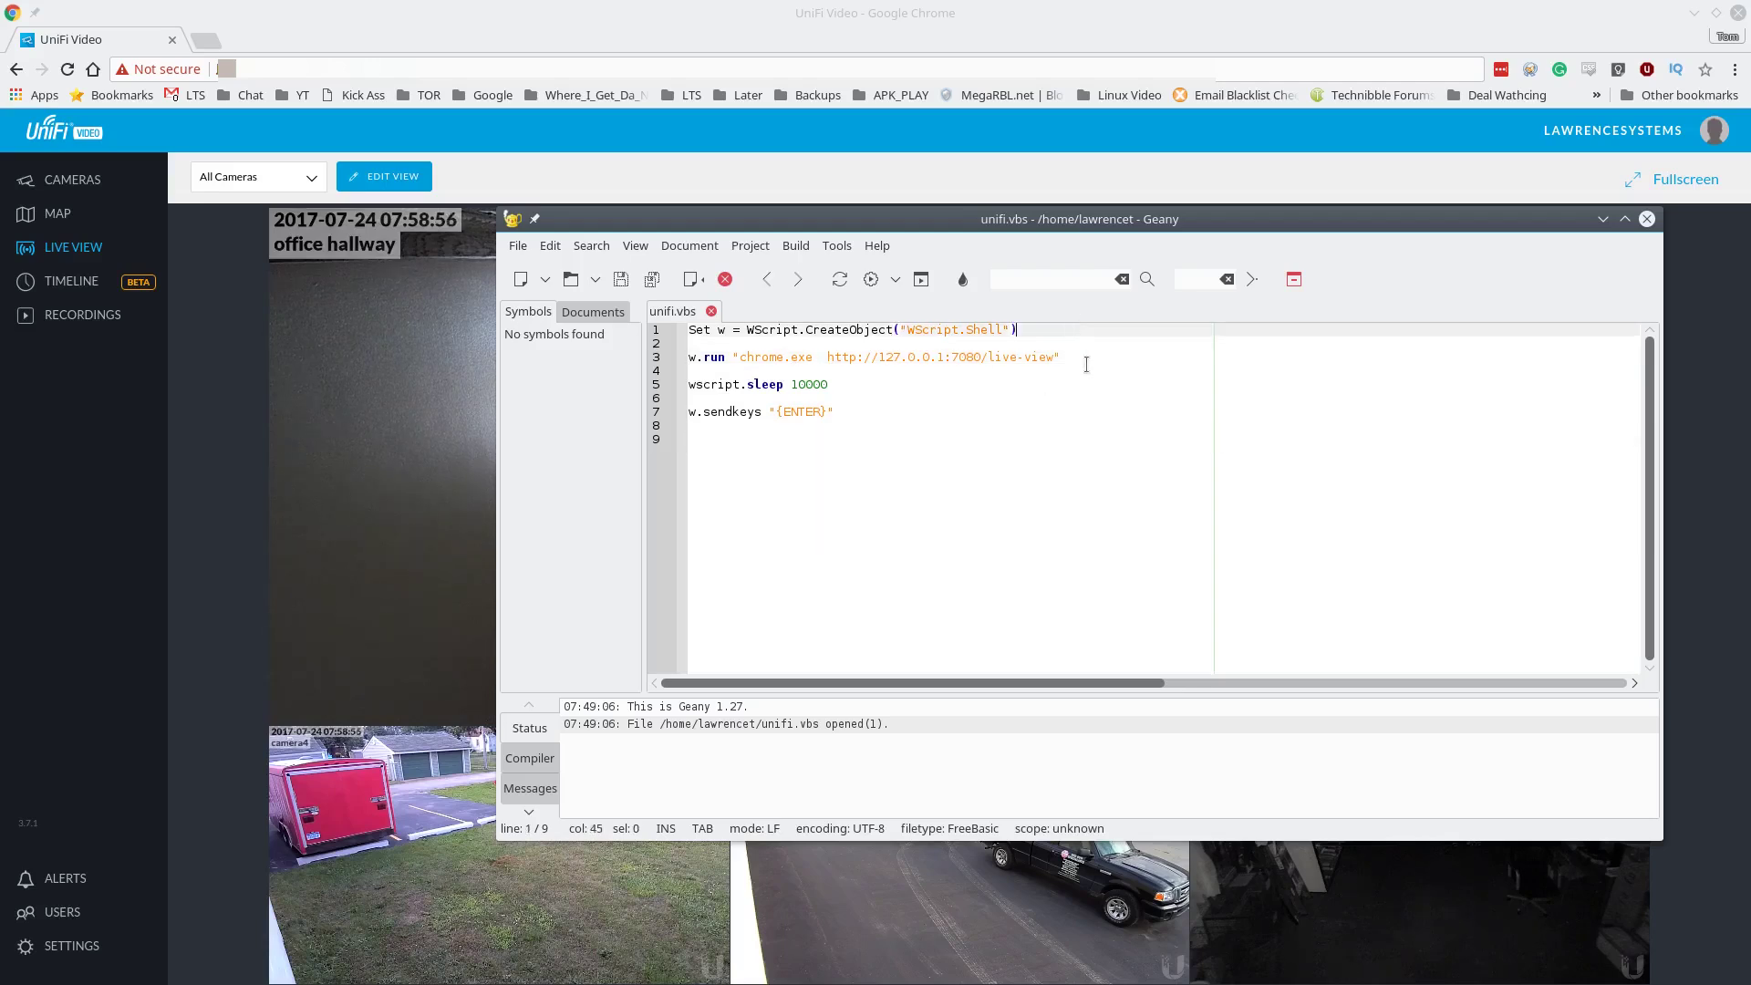
{"action": "key", "text": "Down"}
{"action": "key", "text": "Down"}
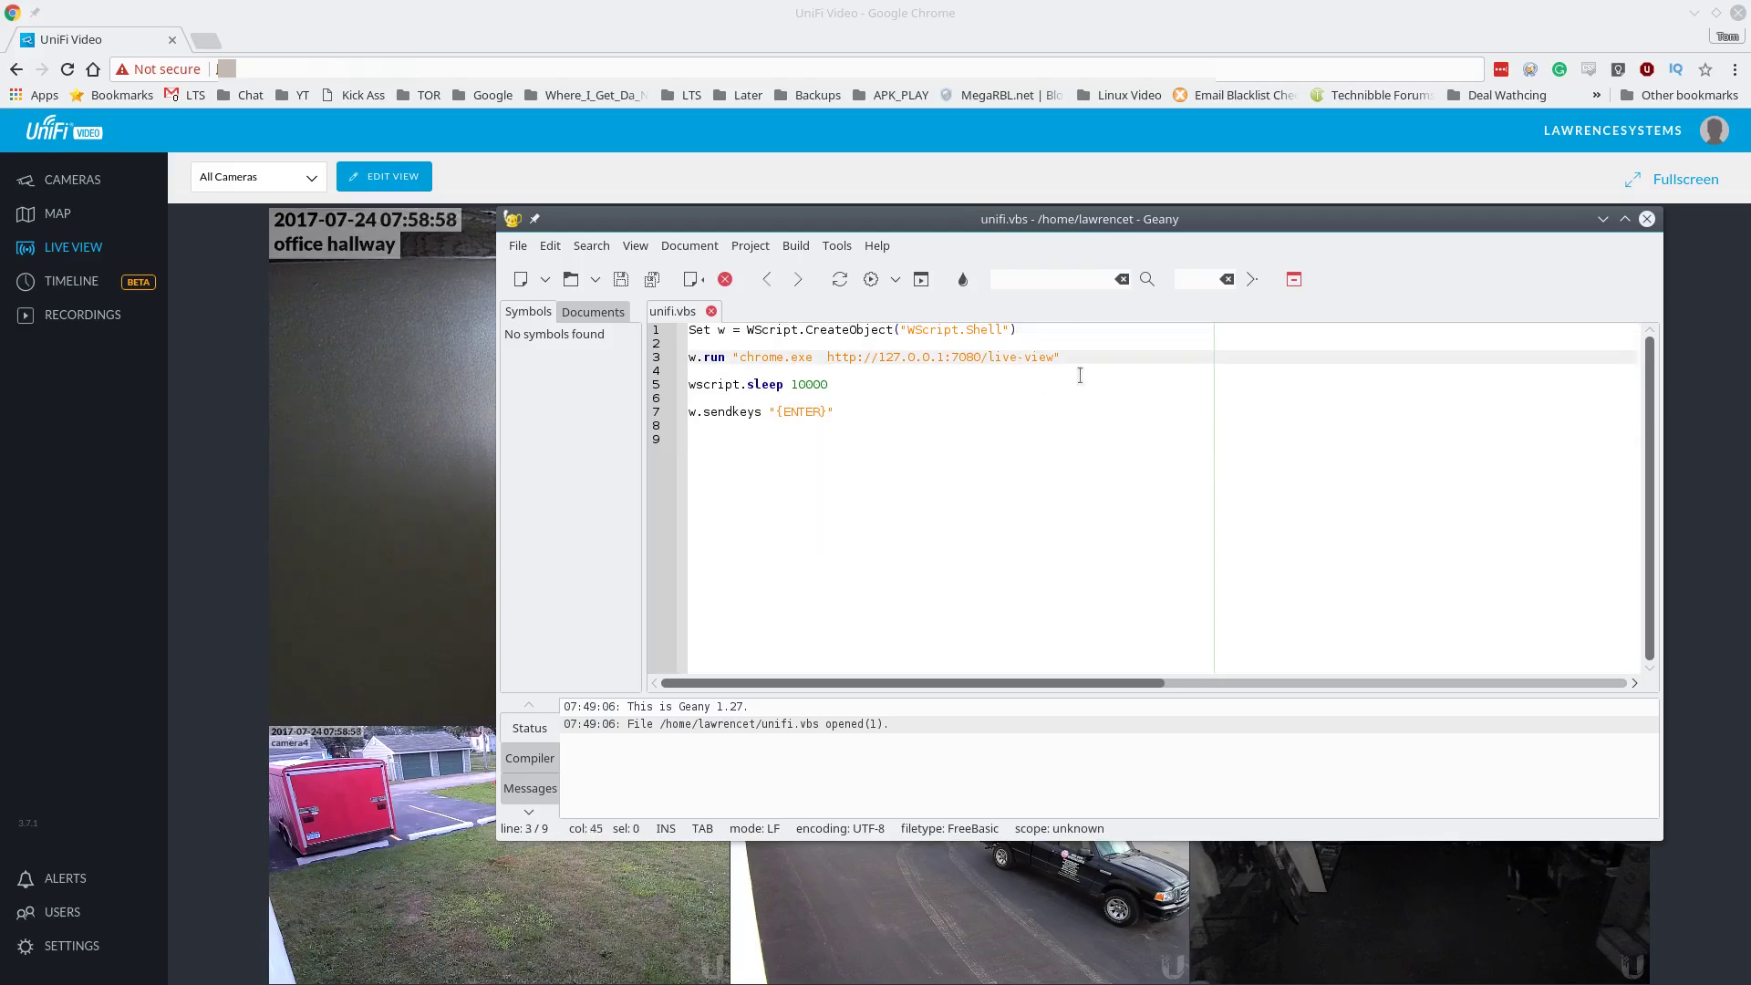
{"action": "key", "text": "Down"}
{"action": "key", "text": "Down"}
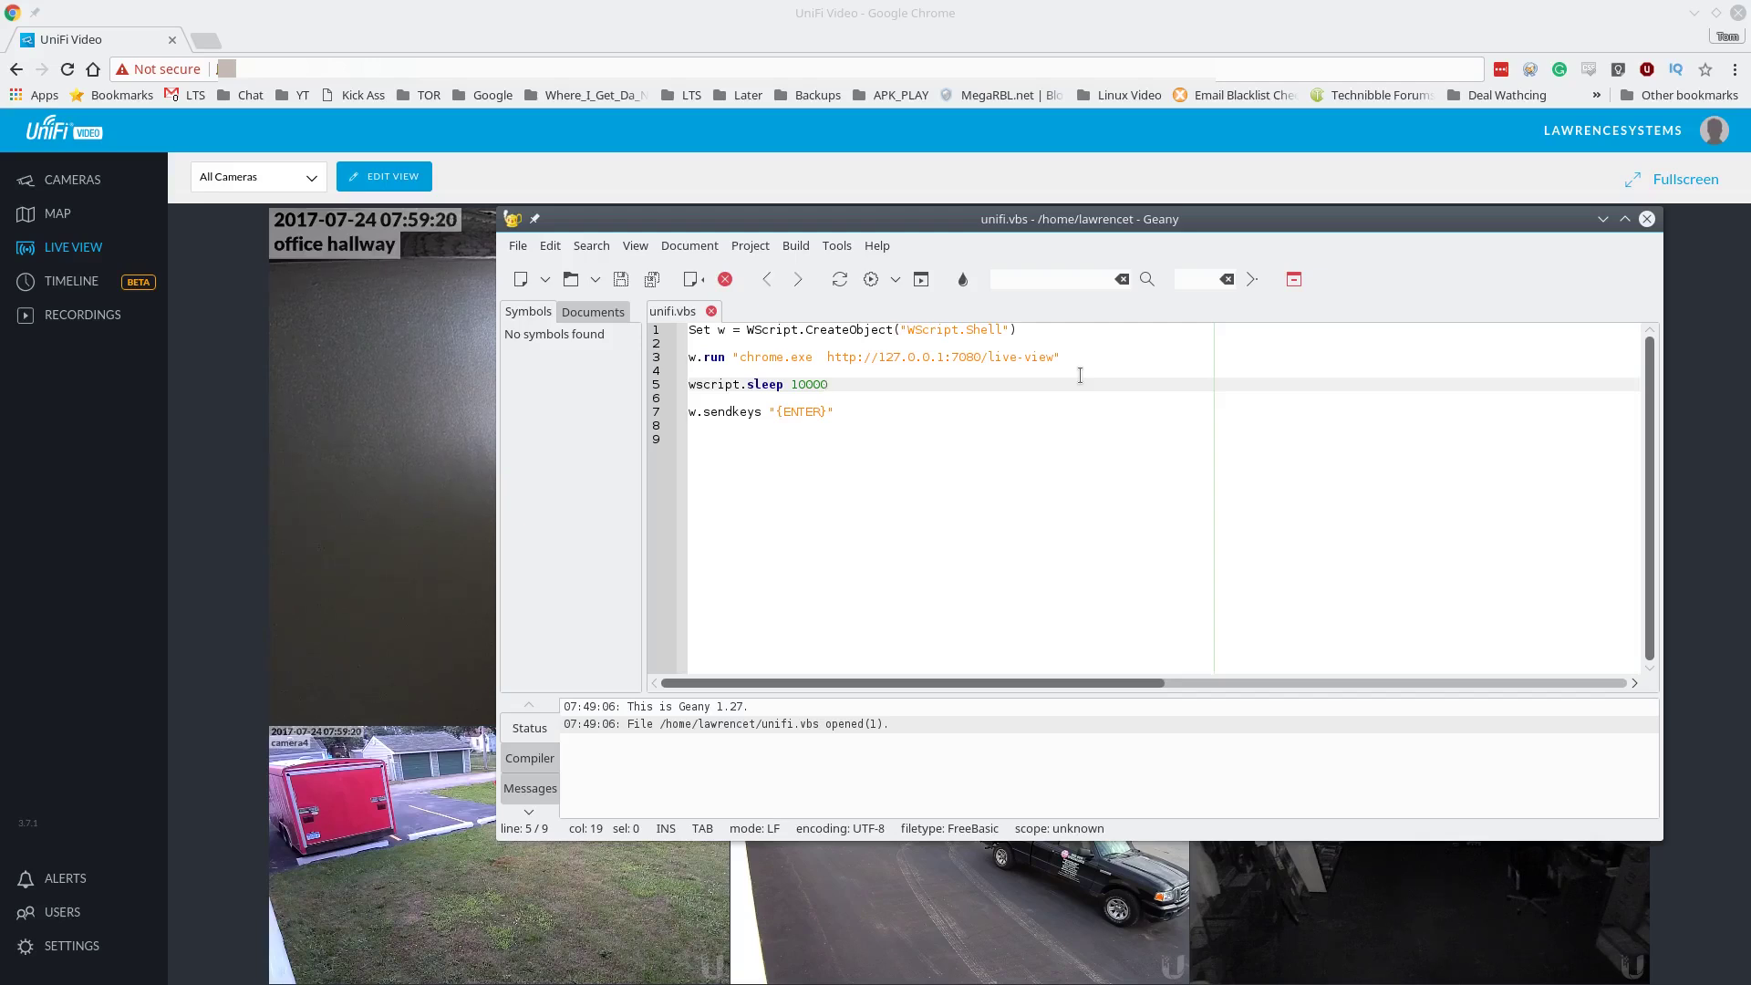
{"action": "key", "text": "Home"}
{"action": "key", "text": "End"}
{"action": "key", "text": "Up"}
{"action": "key", "text": "Up"}
{"action": "key", "text": "End"}
{"action": "key", "text": "ctrl+Left"}
{"action": "key", "text": "ctrl+Left"}
{"action": "key", "text": "ctrl+Left"}
{"action": "key", "text": "Down"}
{"action": "key", "text": "Down"}
{"action": "key", "text": "Down"}
{"action": "key", "text": "Down"}
{"action": "key", "text": "End"}
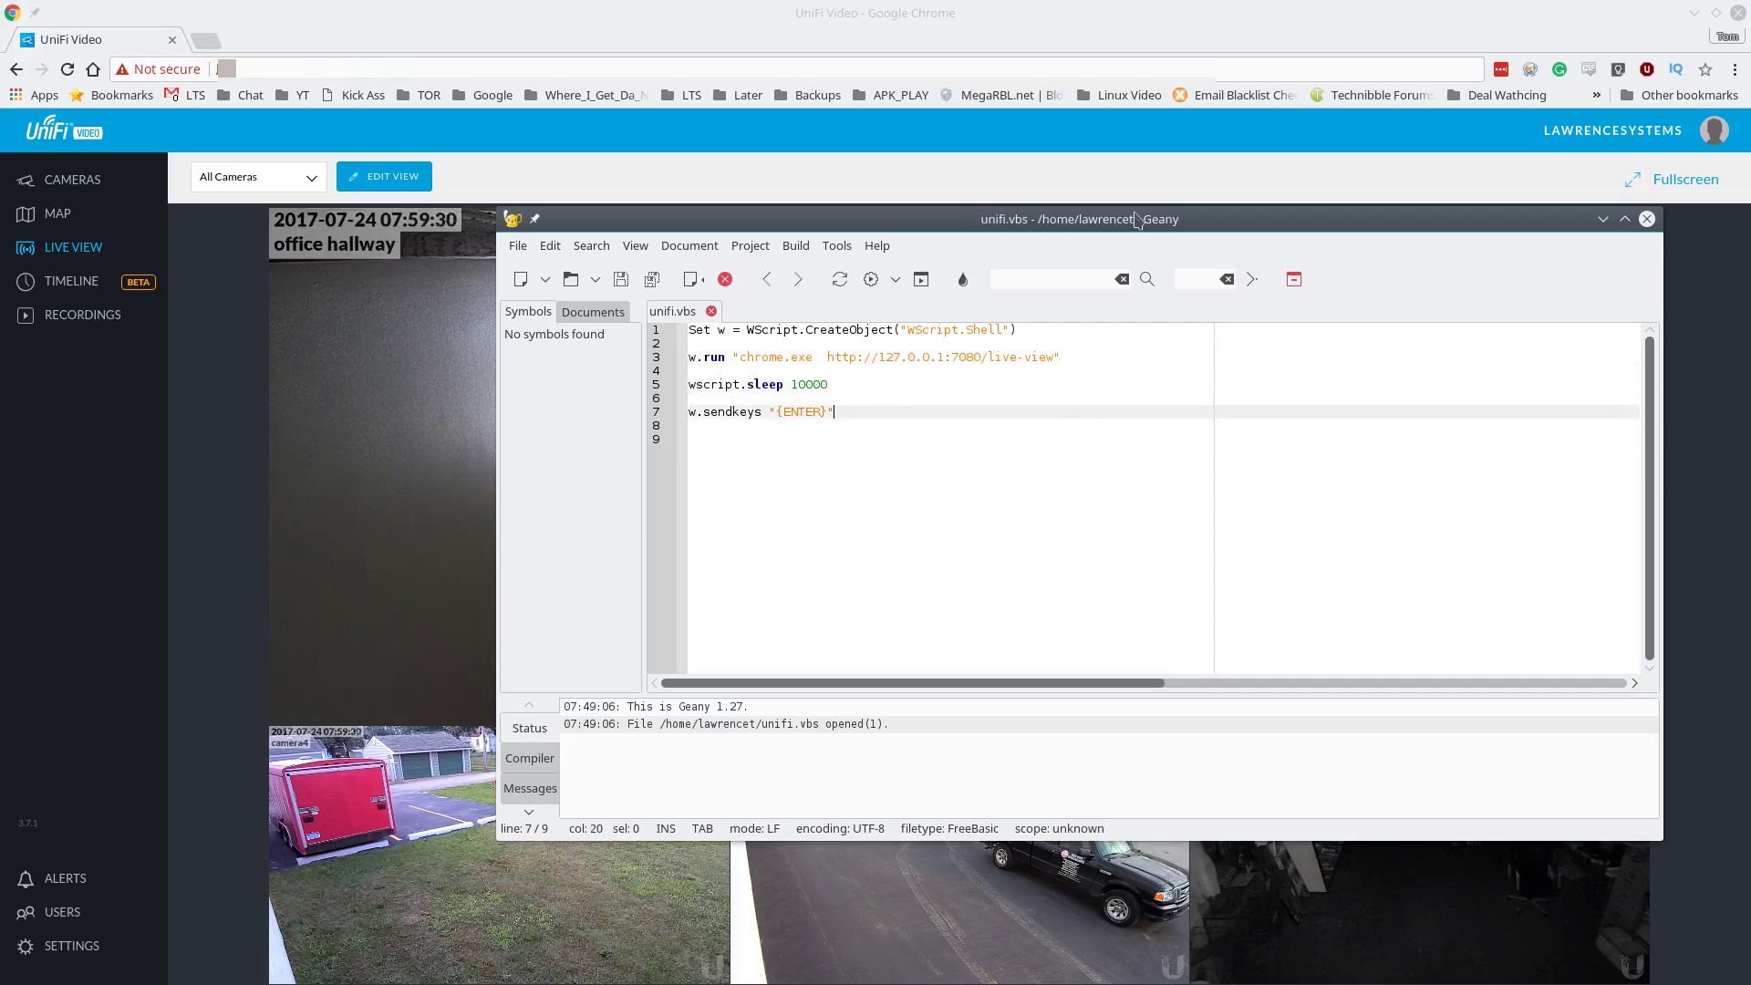
Step: In Edit View, set the office hallway, trailer parkinglot and alley camera streams to Low
{"action": "left_click", "coordinate": [595, 146]}
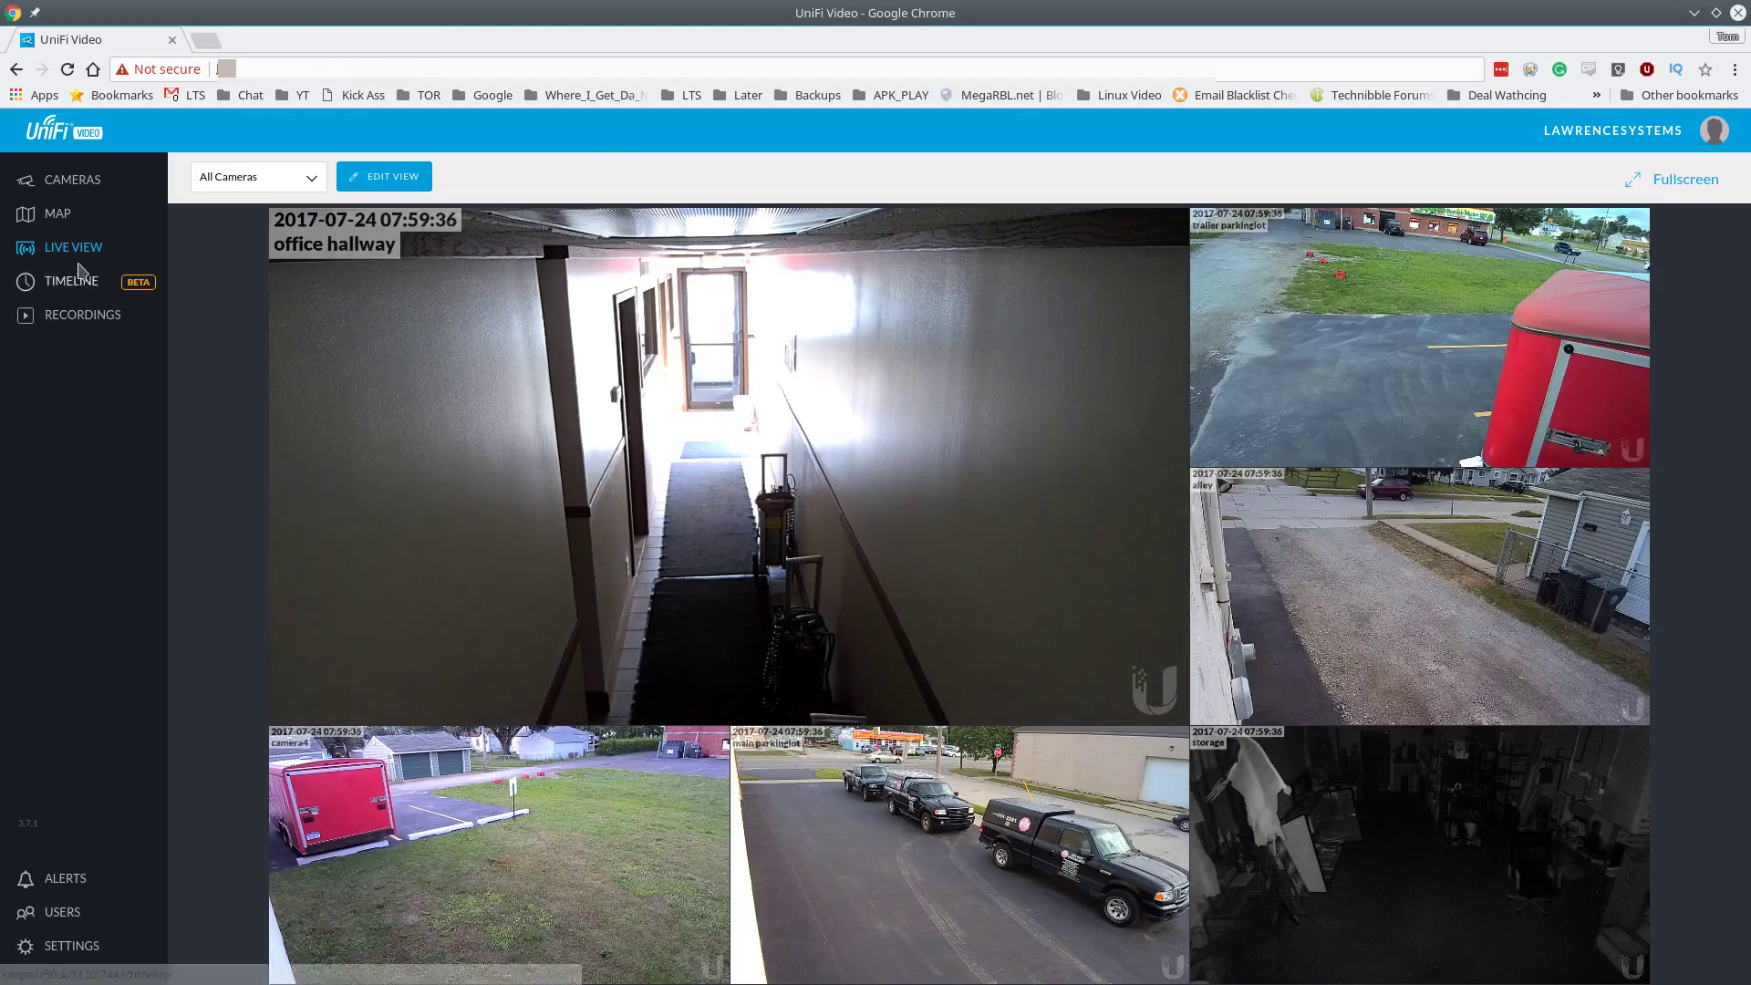
{"action": "left_click", "coordinate": [412, 179]}
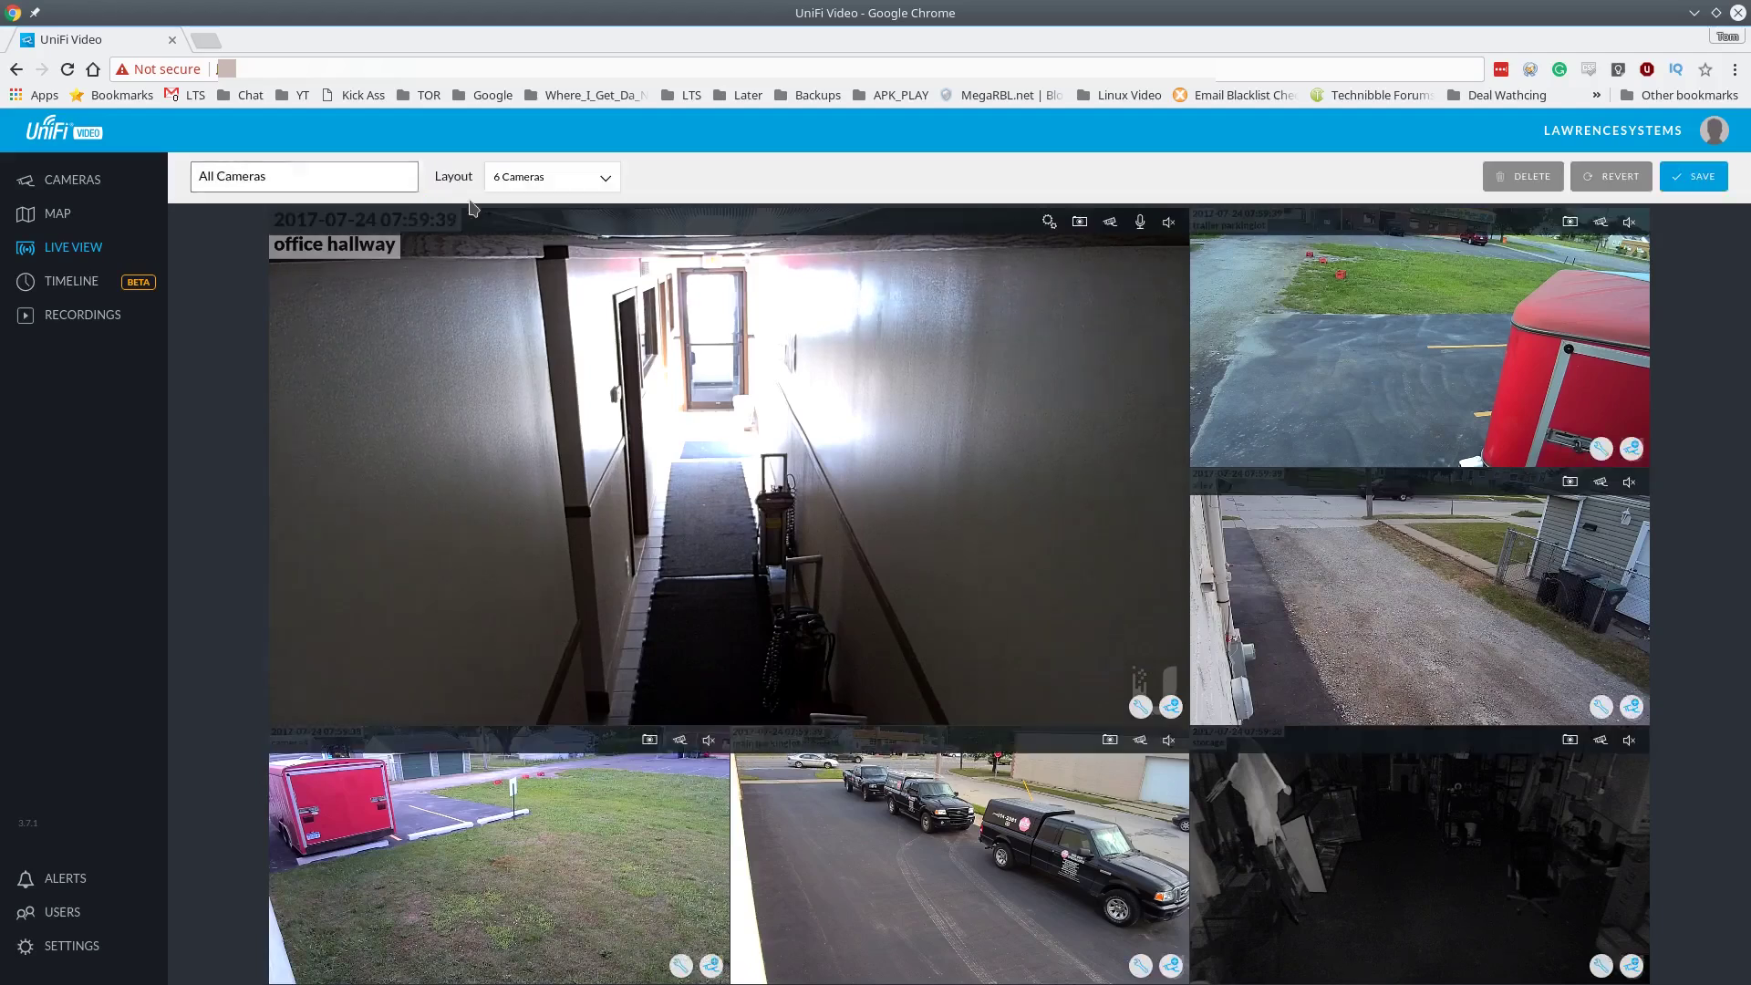
{"action": "left_click", "coordinate": [1110, 224]}
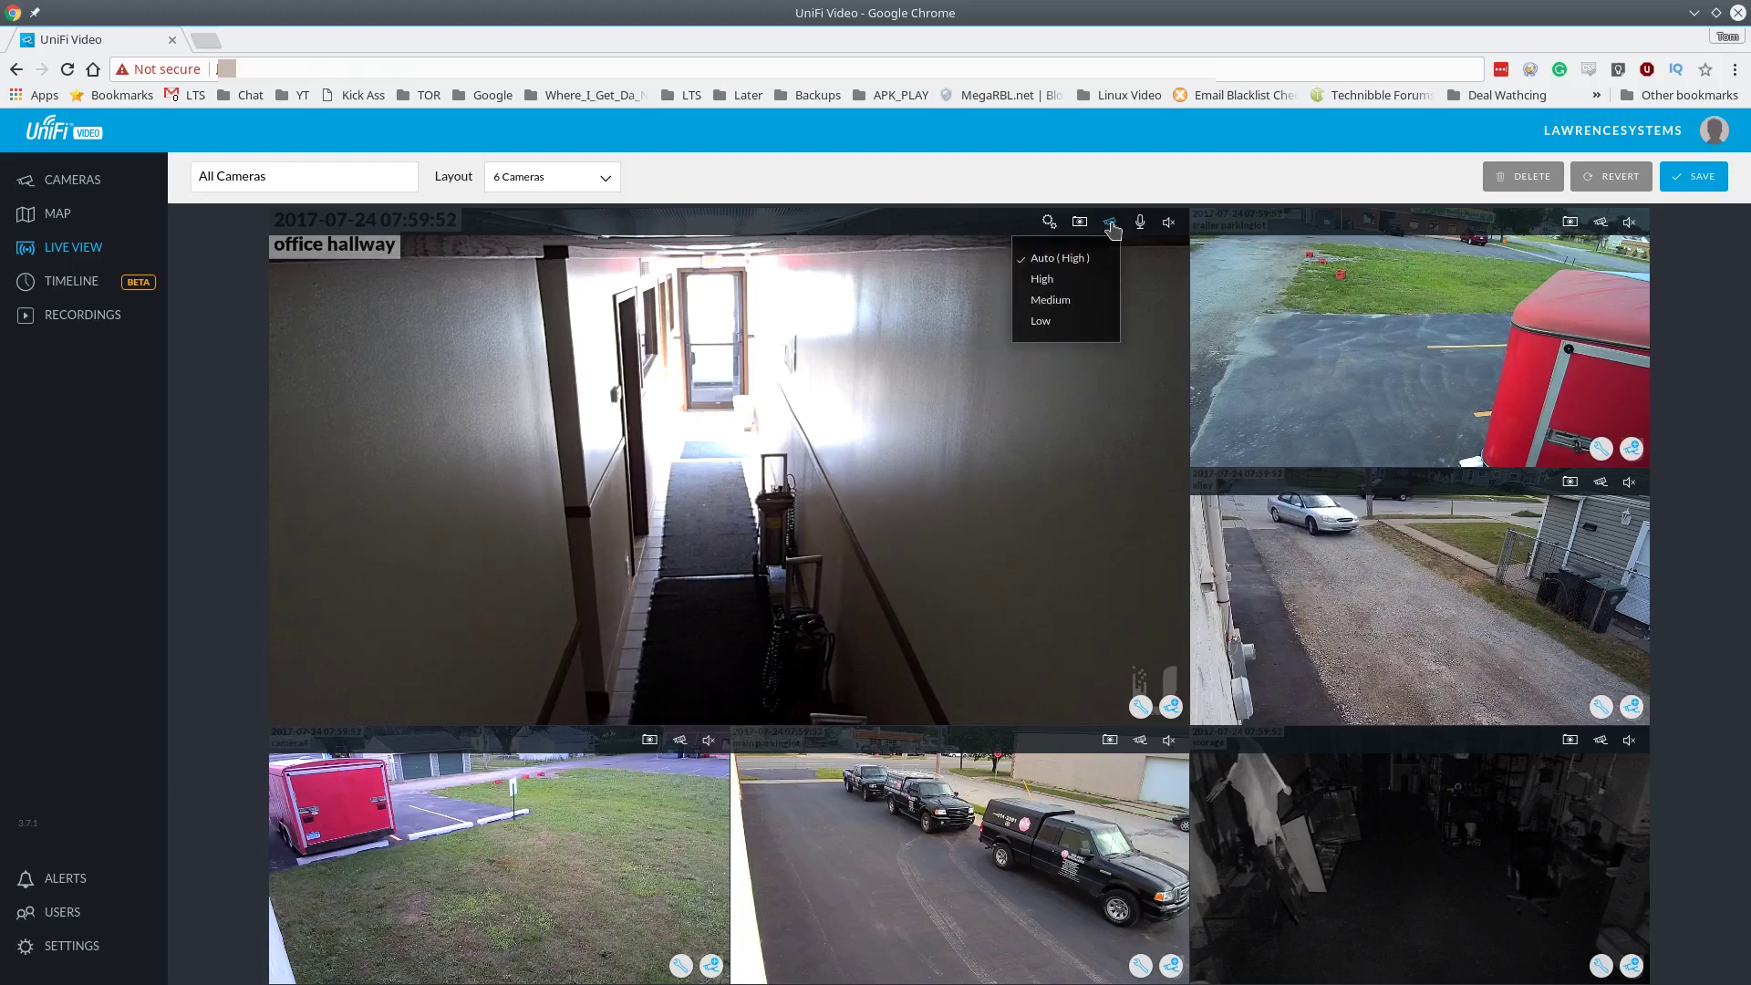
{"action": "left_click", "coordinate": [1084, 329]}
{"action": "left_click", "coordinate": [1601, 223]}
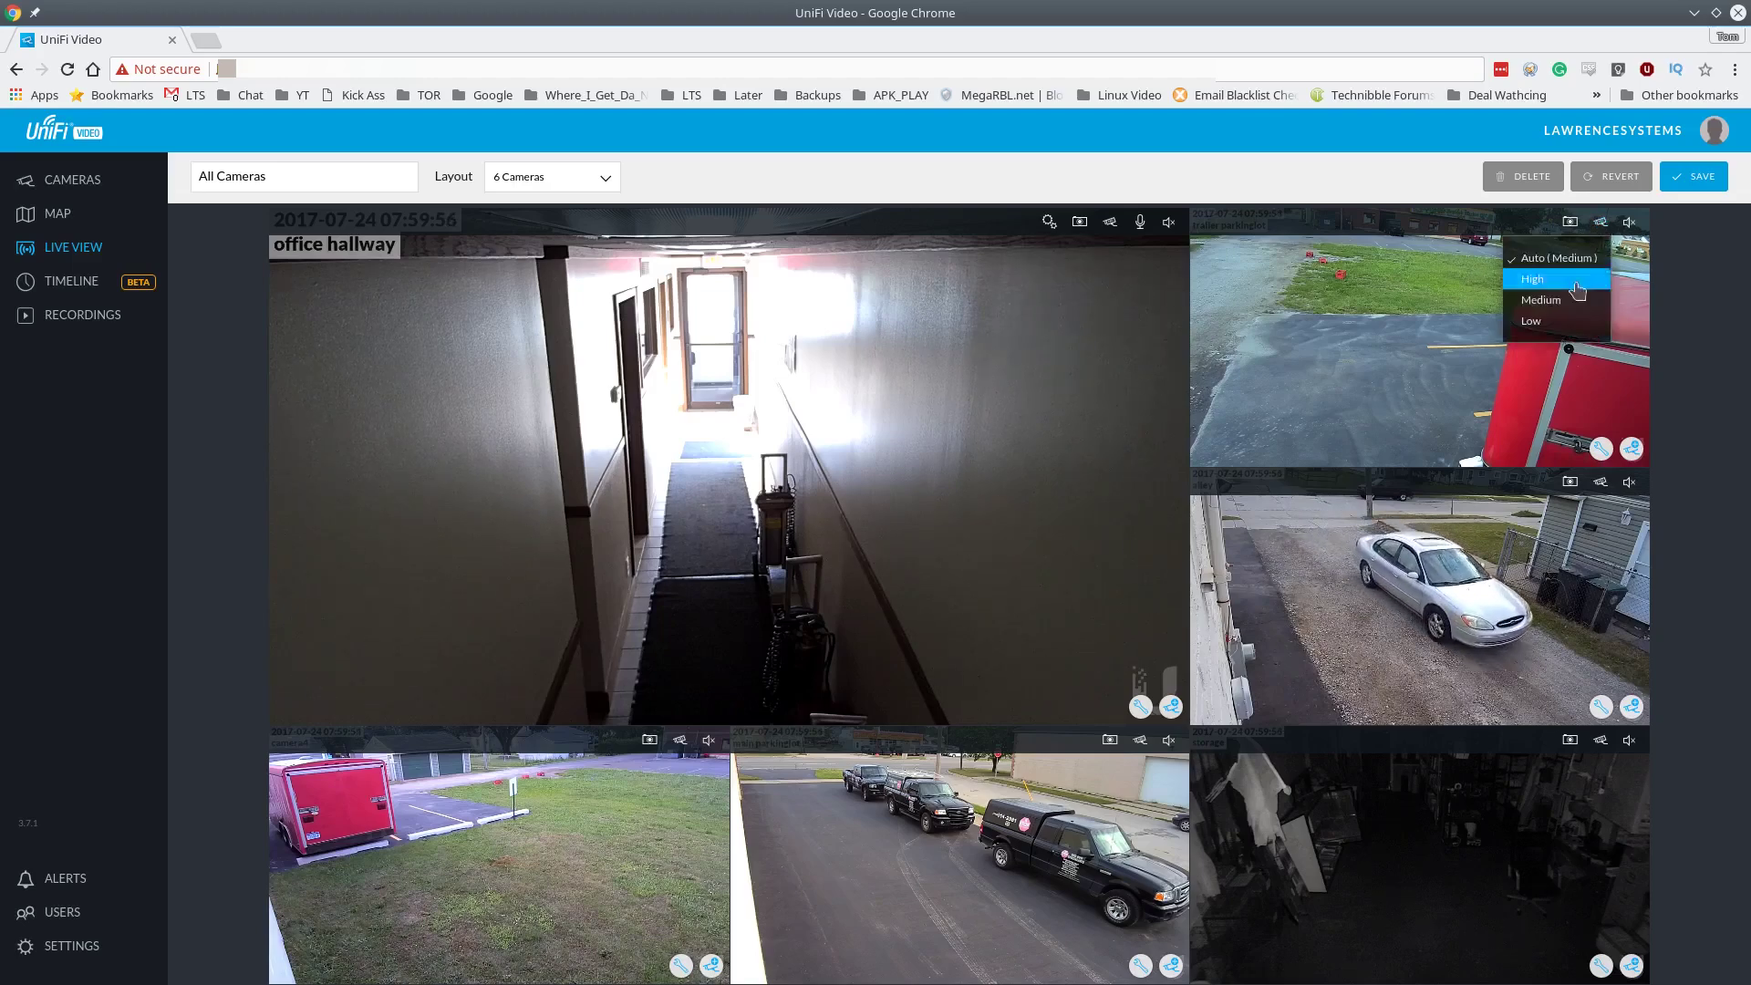
{"action": "left_click", "coordinate": [1567, 319]}
{"action": "left_click", "coordinate": [1601, 482]}
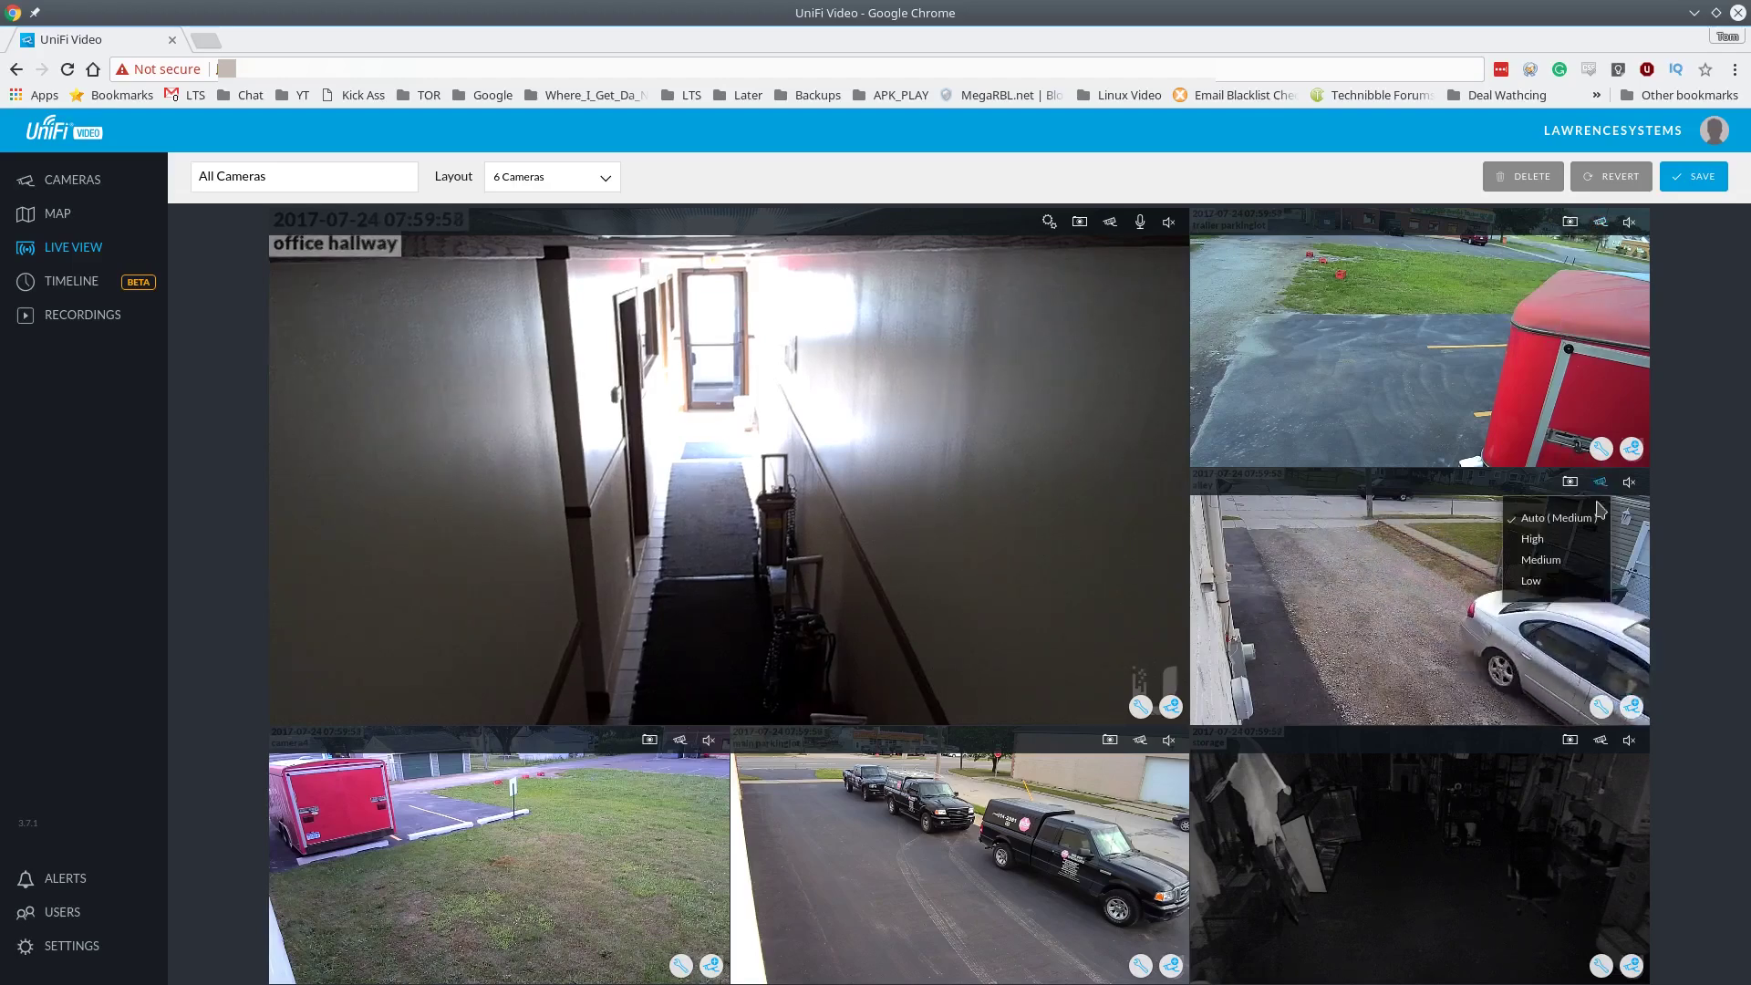
{"action": "left_click", "coordinate": [1542, 581]}
Step: Set the storage, main parkinglot and camera4 streams to Low, then save the view
{"action": "left_click", "coordinate": [1601, 739]}
{"action": "left_click", "coordinate": [1557, 836]}
{"action": "left_click", "coordinate": [1140, 740]}
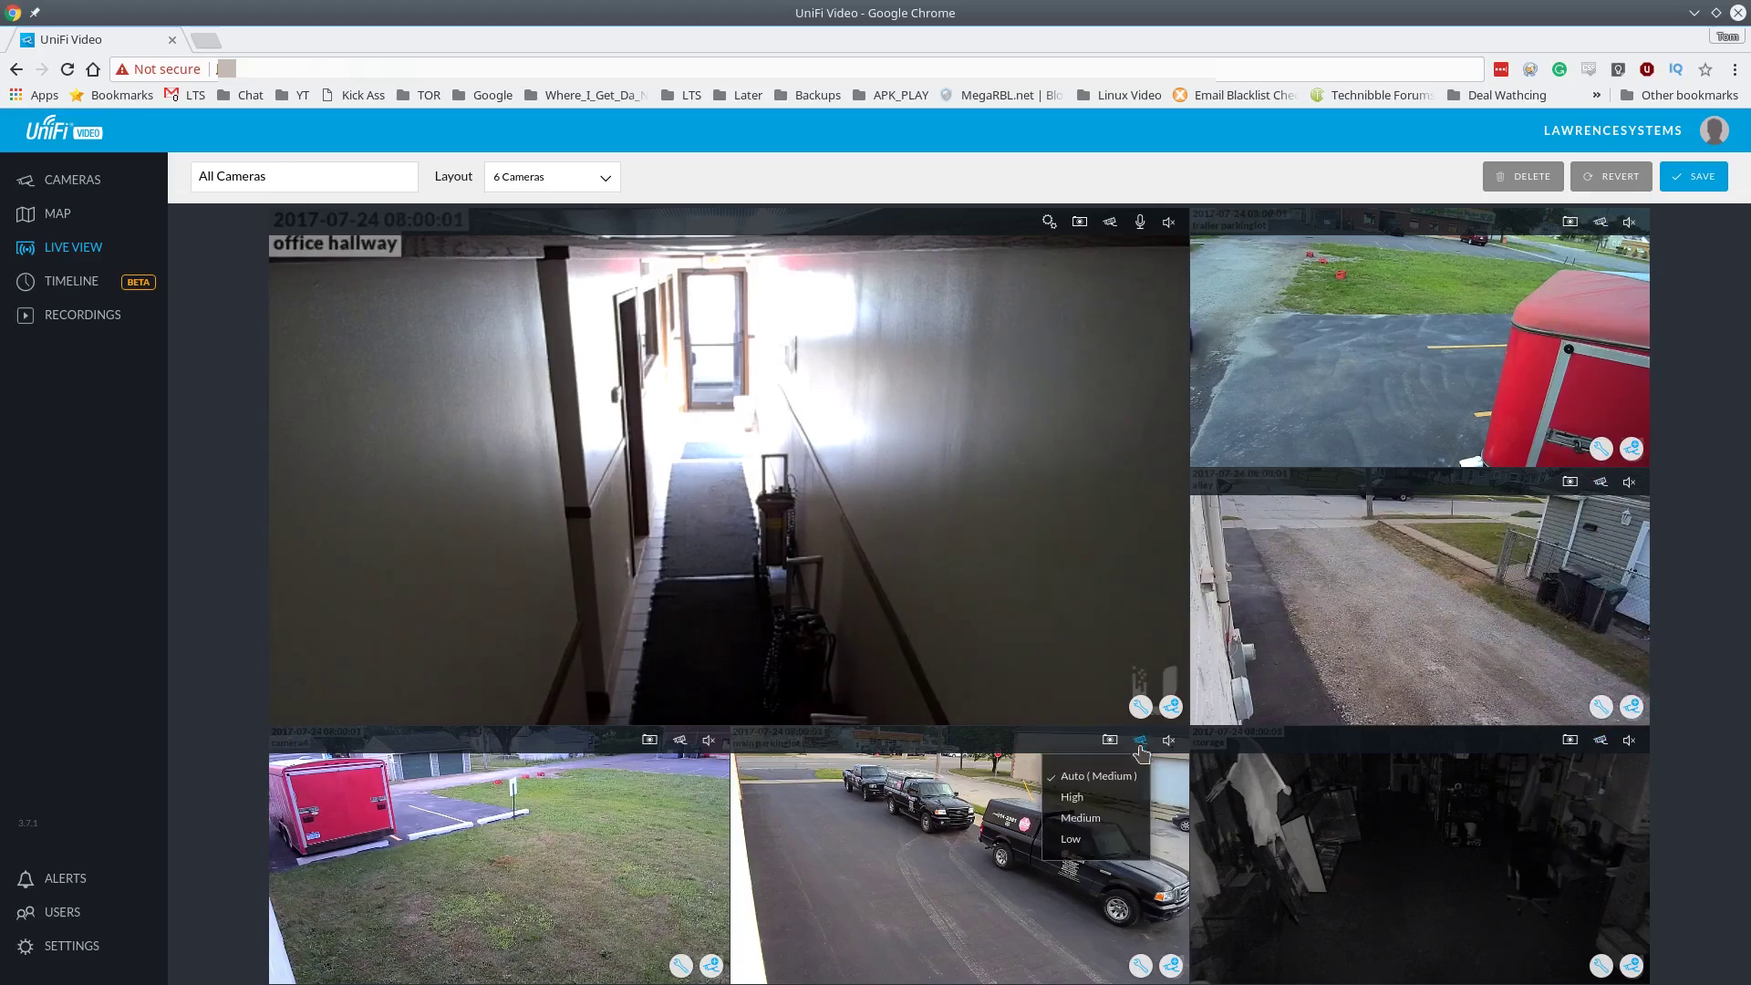
{"action": "left_click", "coordinate": [1105, 841]}
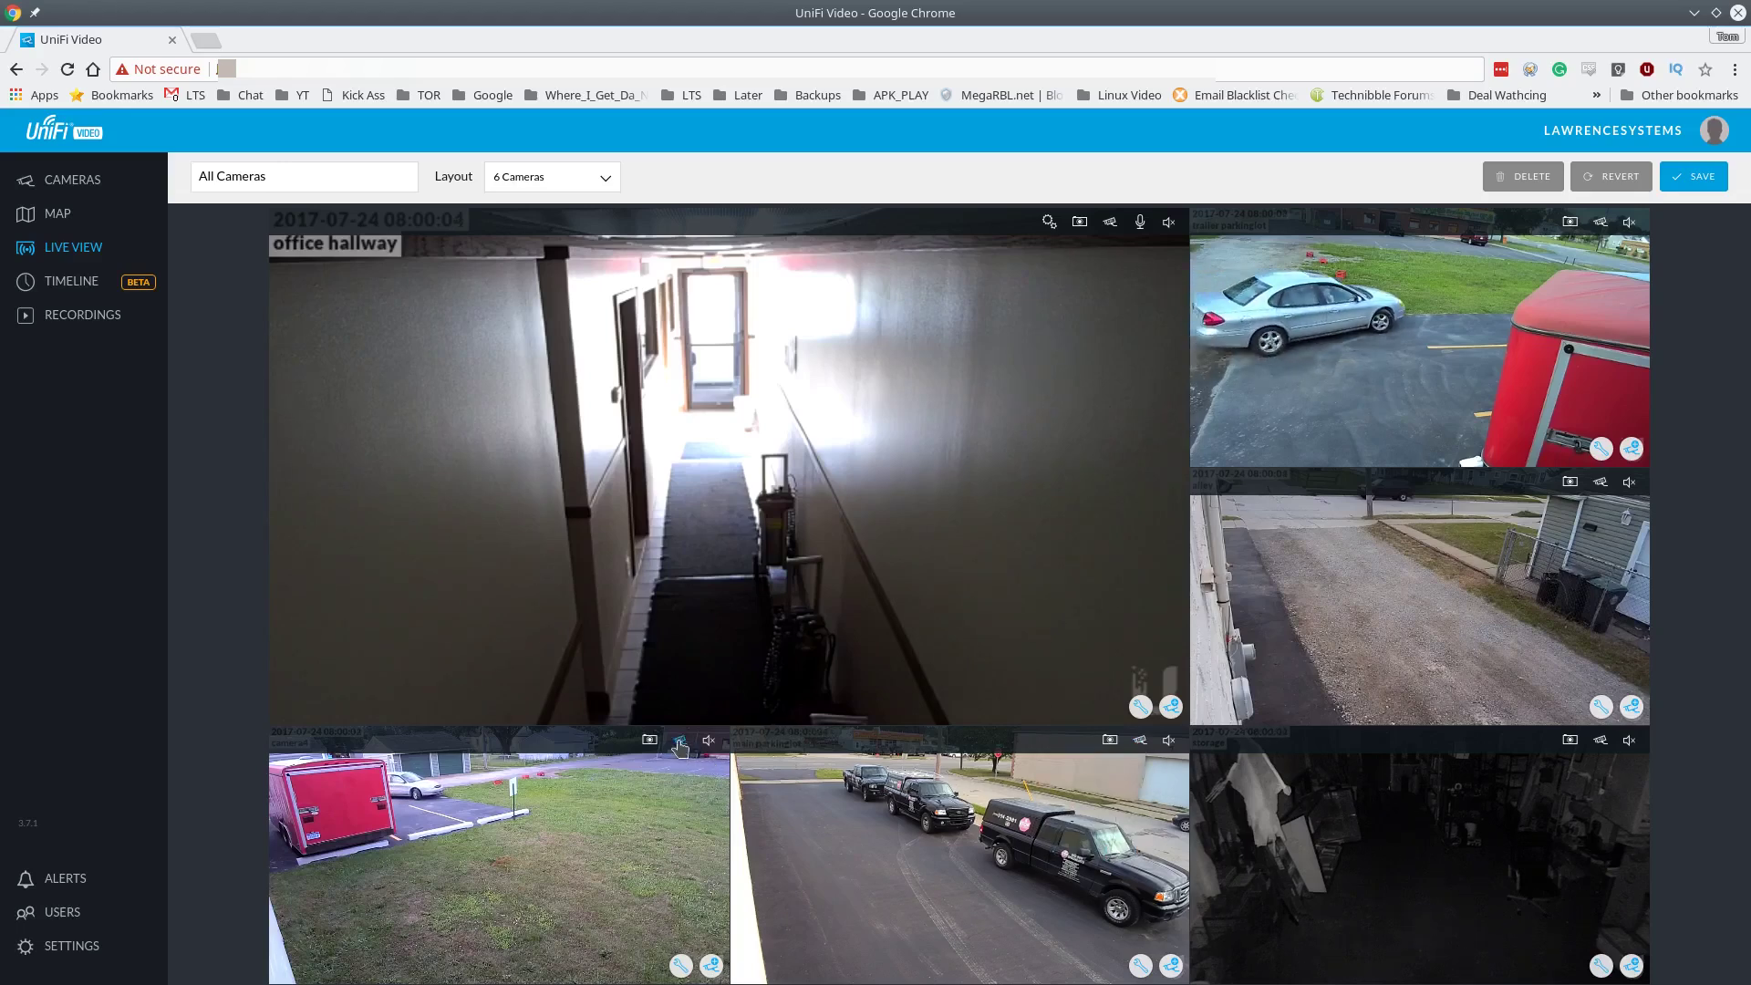
{"action": "left_click", "coordinate": [680, 741]}
{"action": "left_click", "coordinate": [645, 839]}
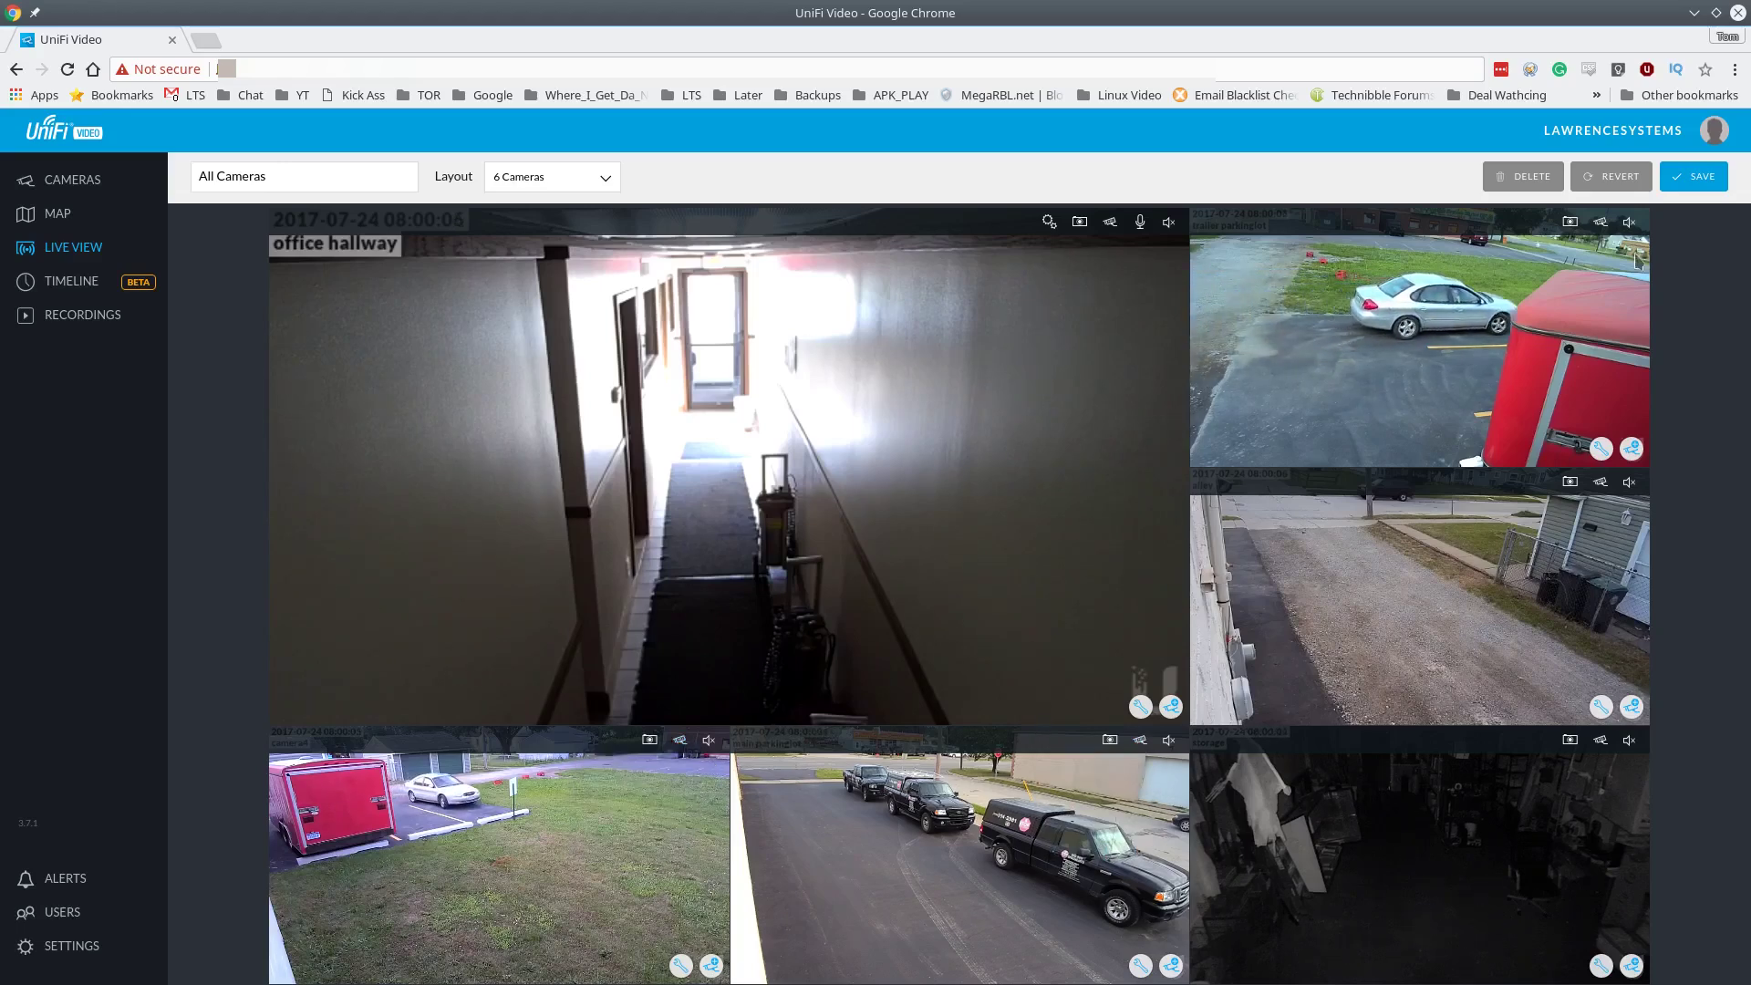
{"action": "left_click", "coordinate": [1694, 176]}
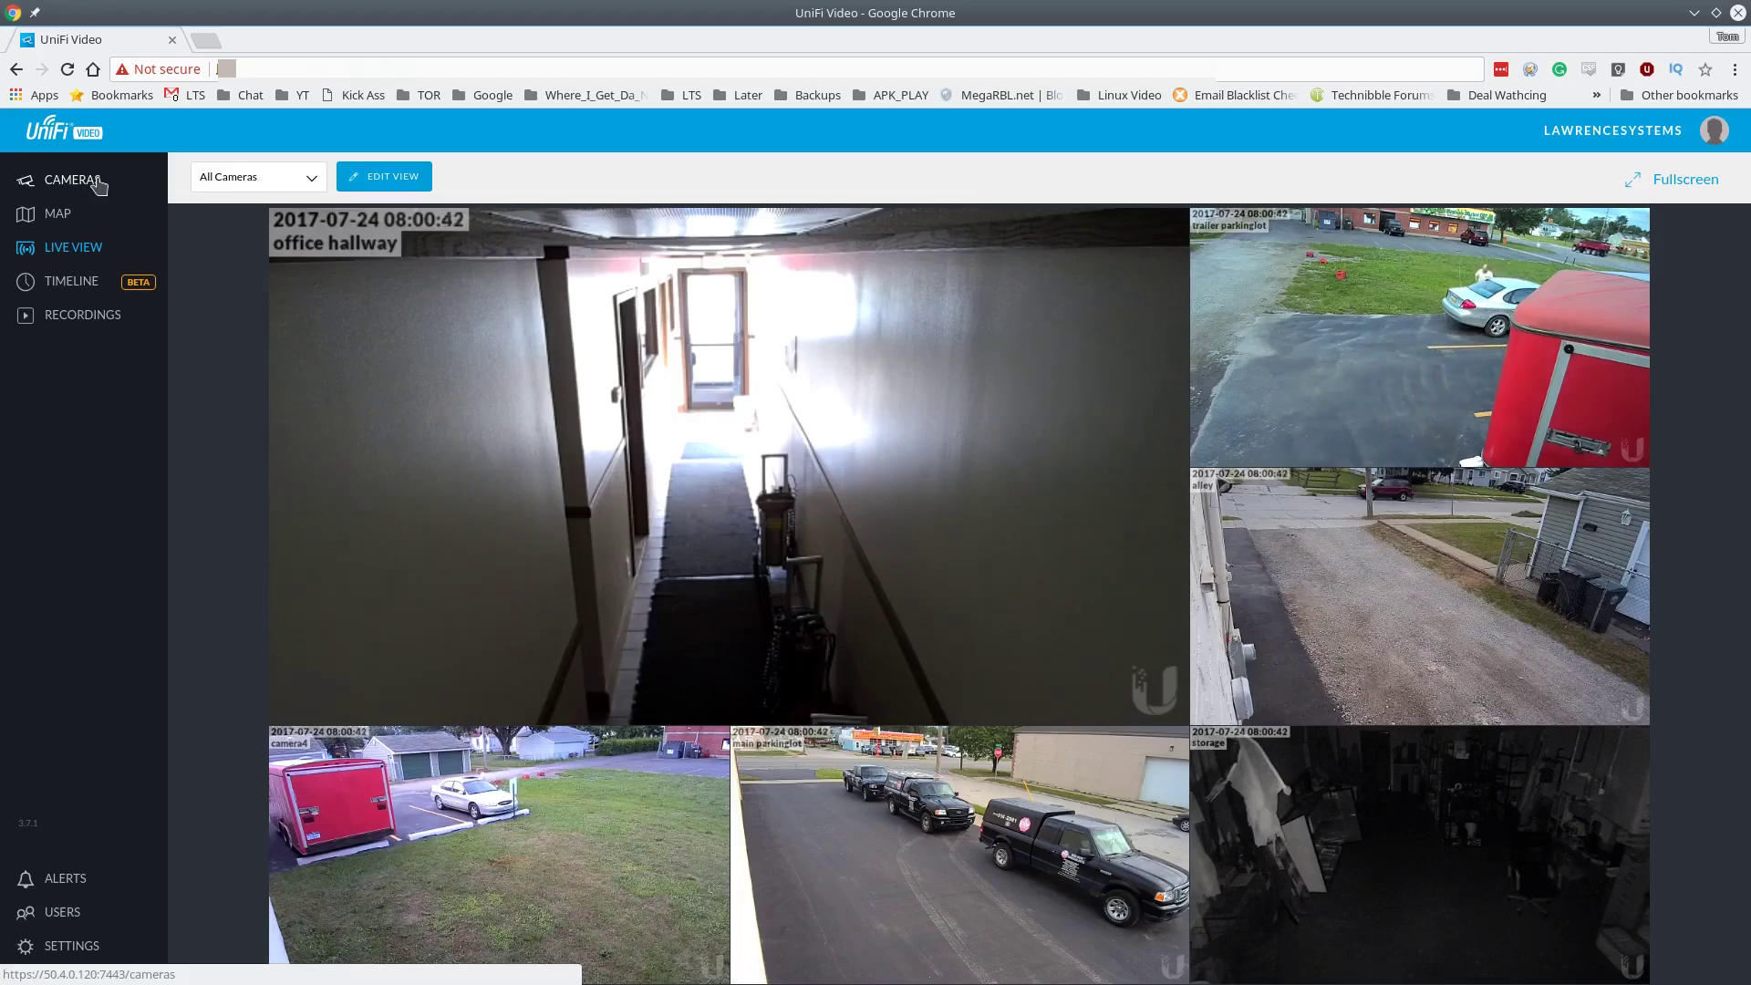
Step: Open the Cameras page listing all six connected cameras and their link speeds
{"action": "left_click", "coordinate": [97, 183]}
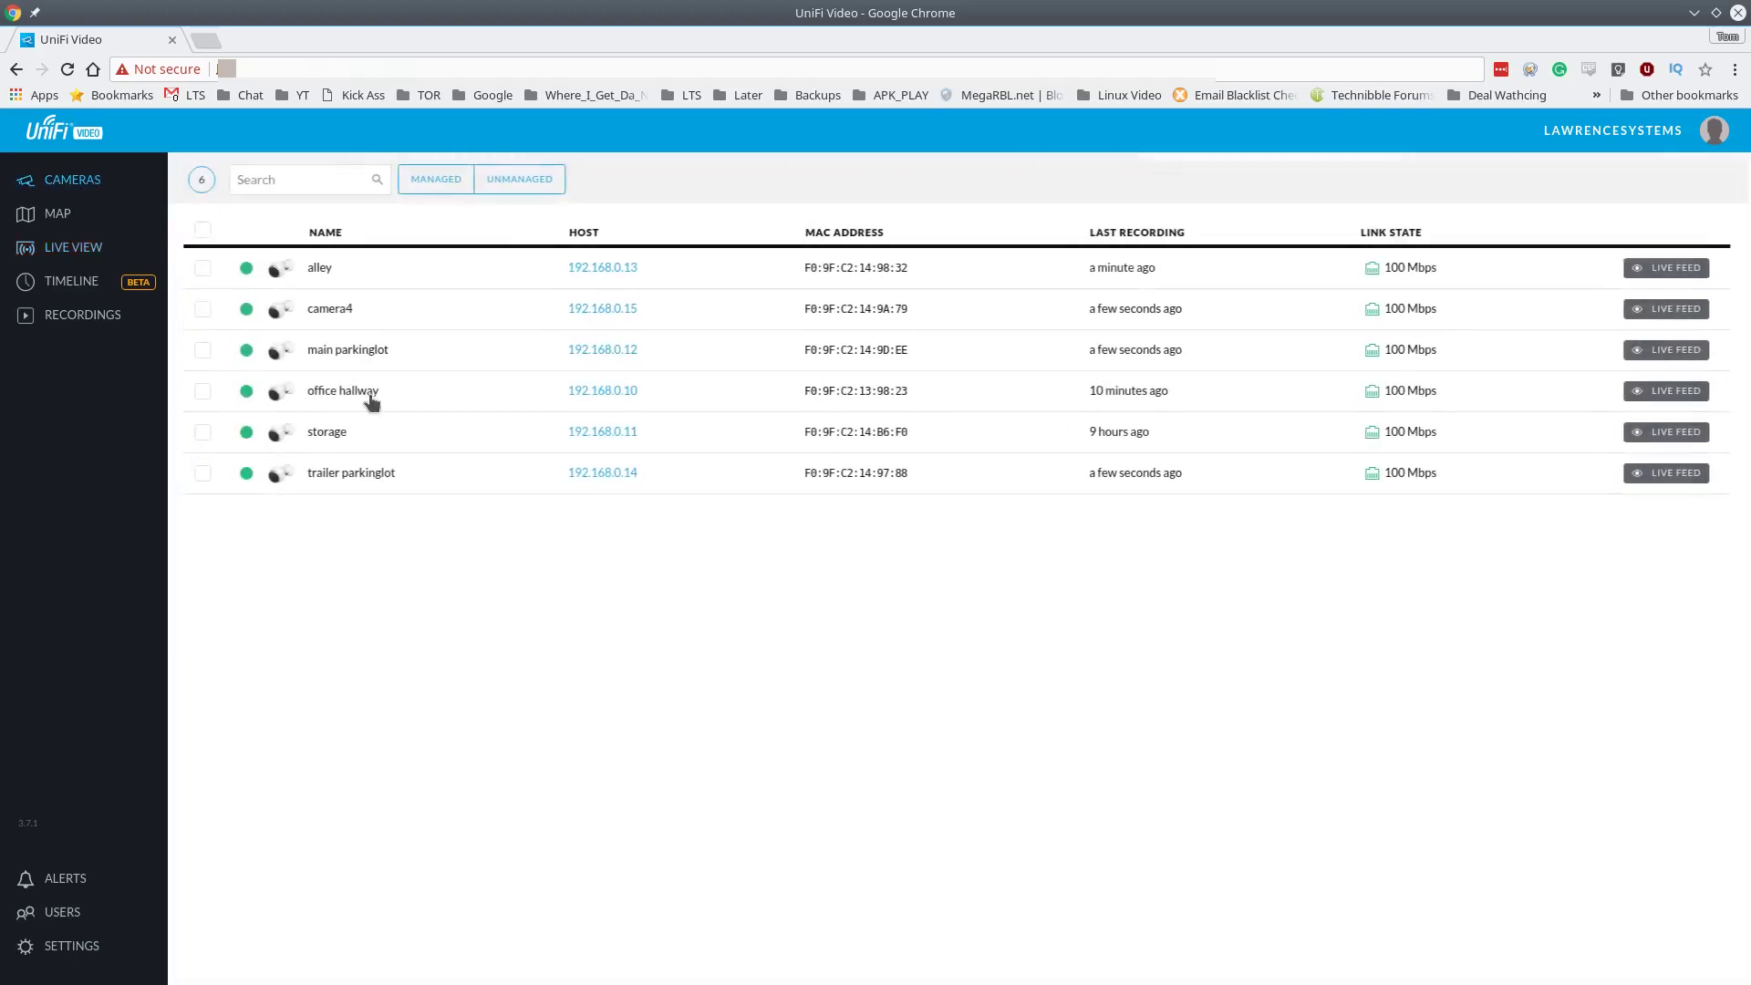